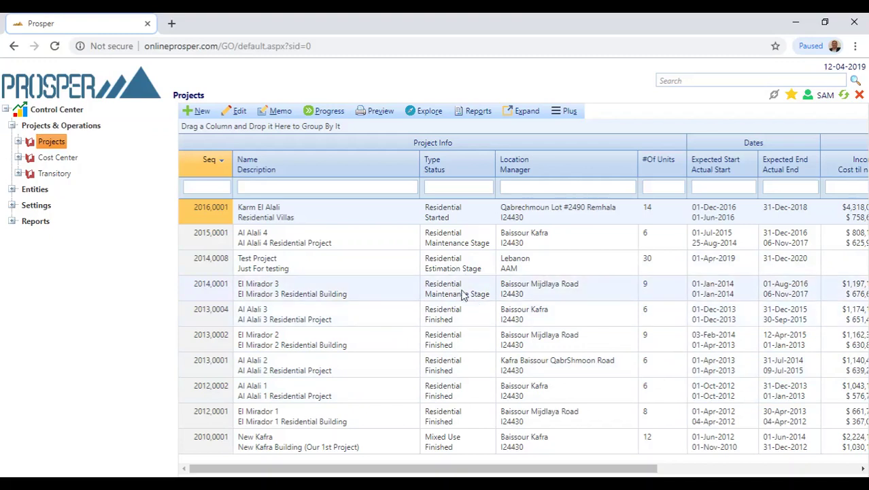
Step: Expand the Entities group, open the Customers list and look over the actions available for the first customer
click(13, 190)
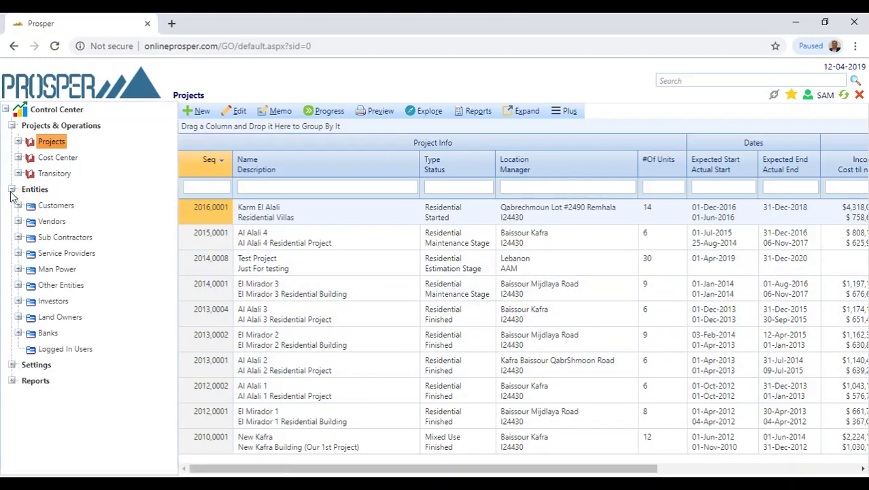
click(57, 207)
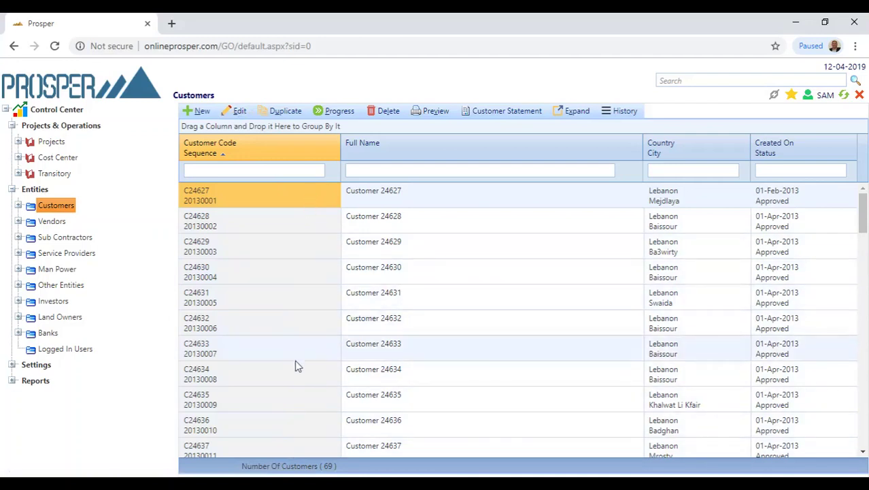
right_click(314, 198)
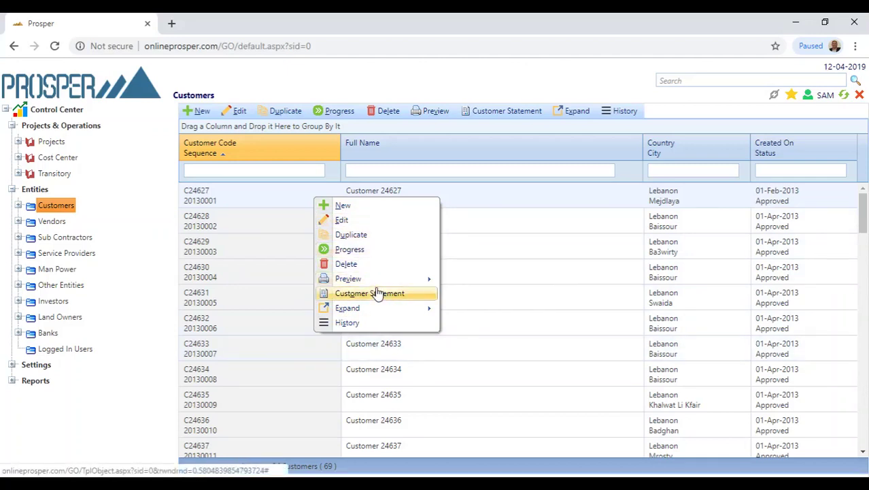
click(497, 306)
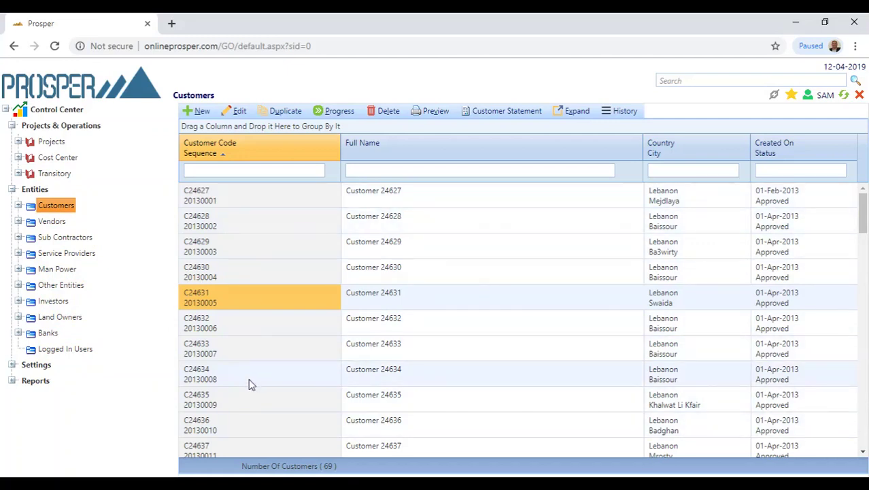
click(57, 208)
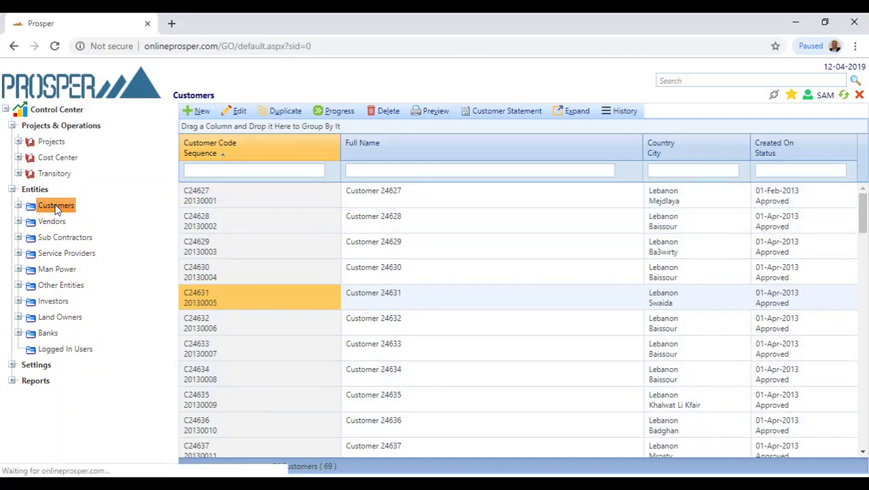
click(215, 155)
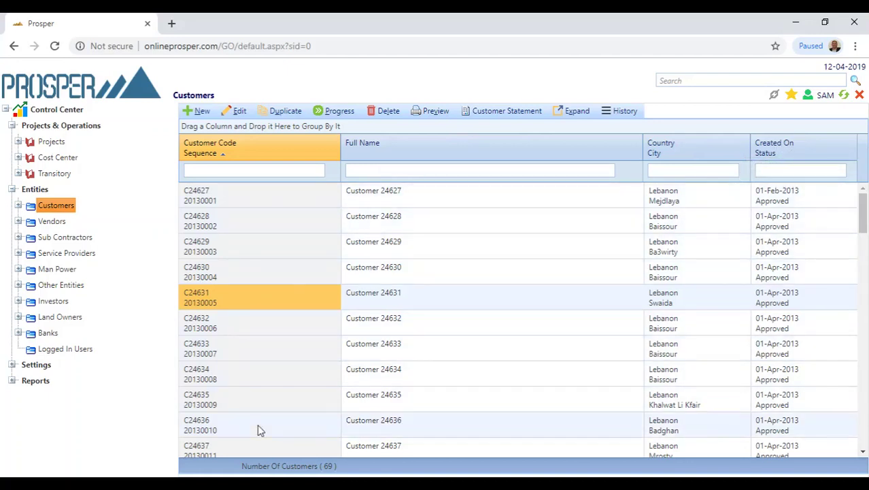
Step: Open the Vendors list and view the Progress actions offered for the first vendor, leaving its status as is
click(52, 223)
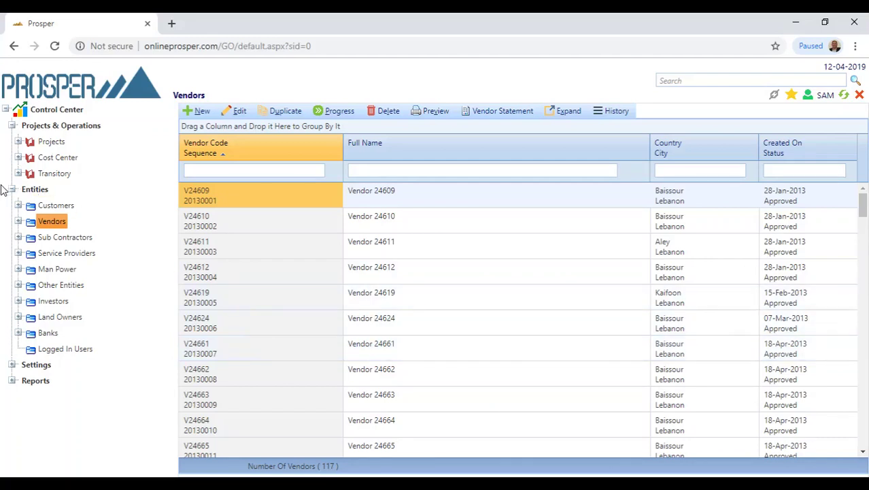
click(36, 193)
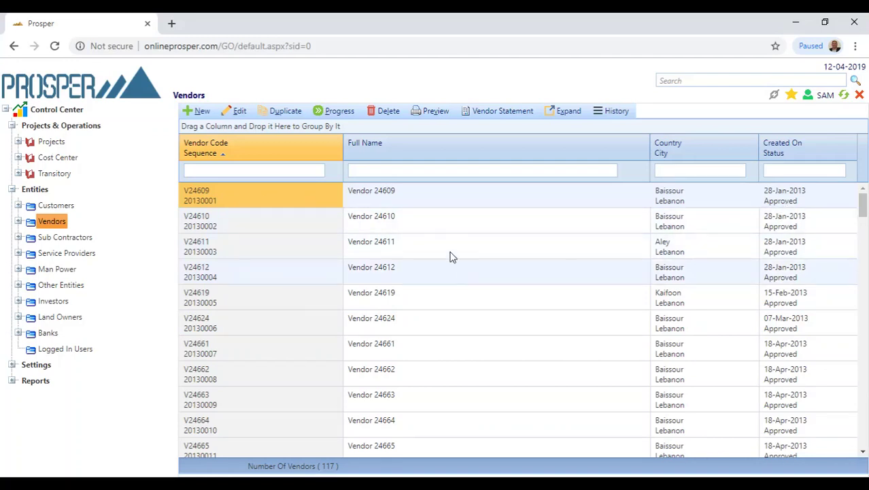
click(338, 114)
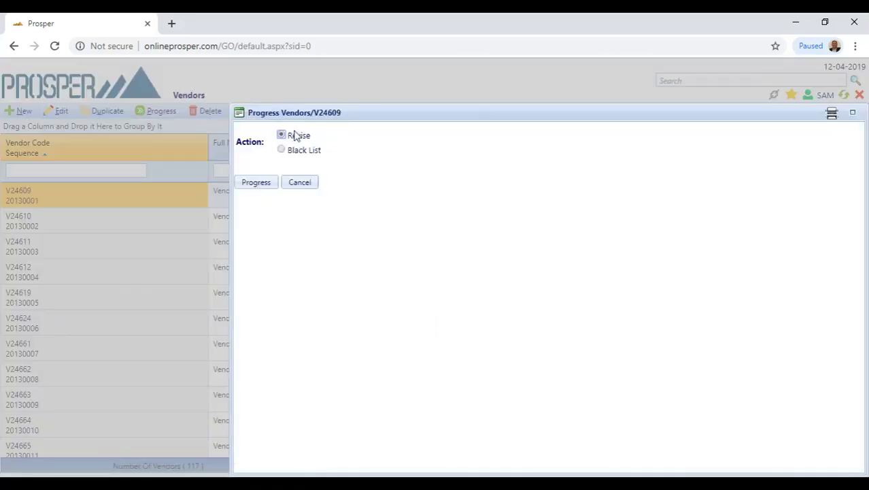
click(304, 185)
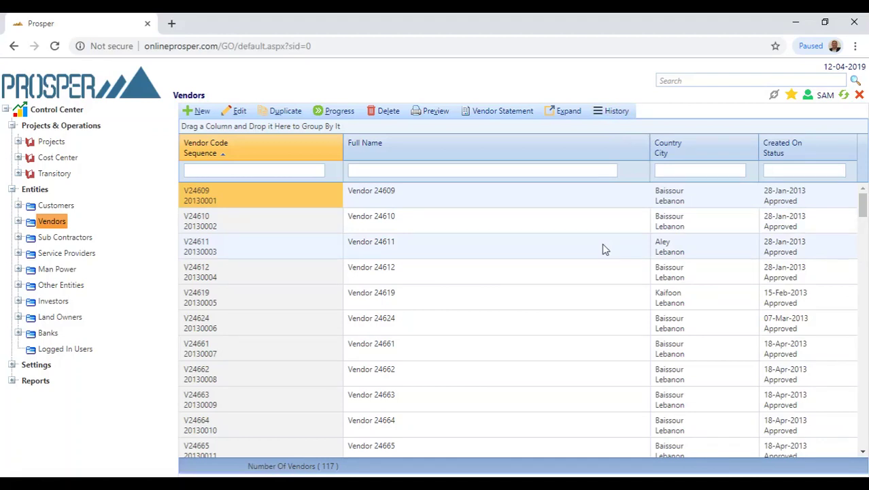
Step: Generate a Vendor Statement report in PDF format for the first vendor and open the output
click(491, 116)
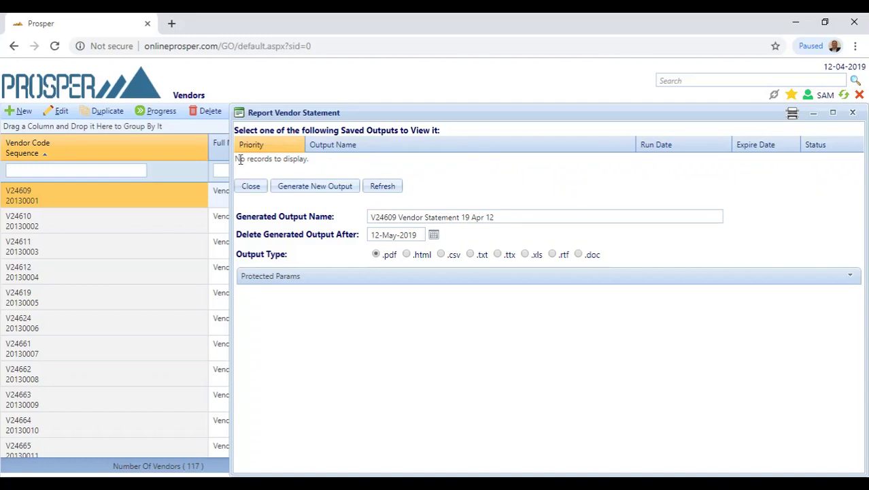
click(335, 186)
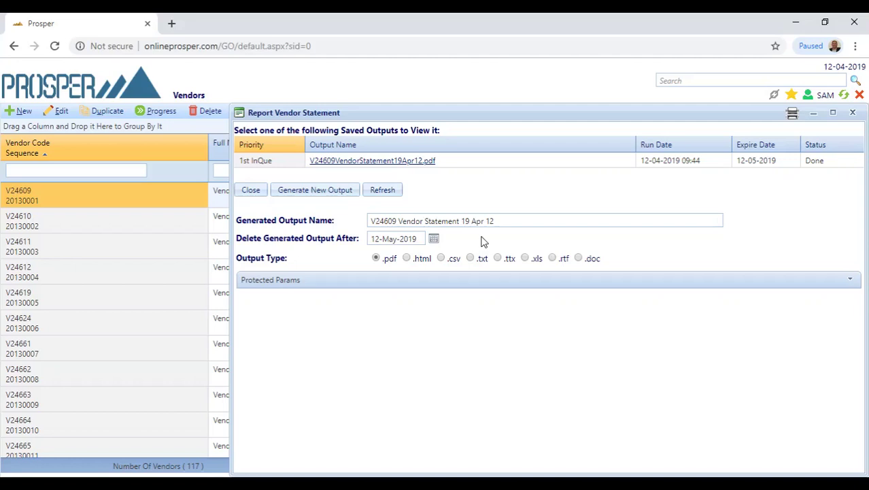
click(400, 165)
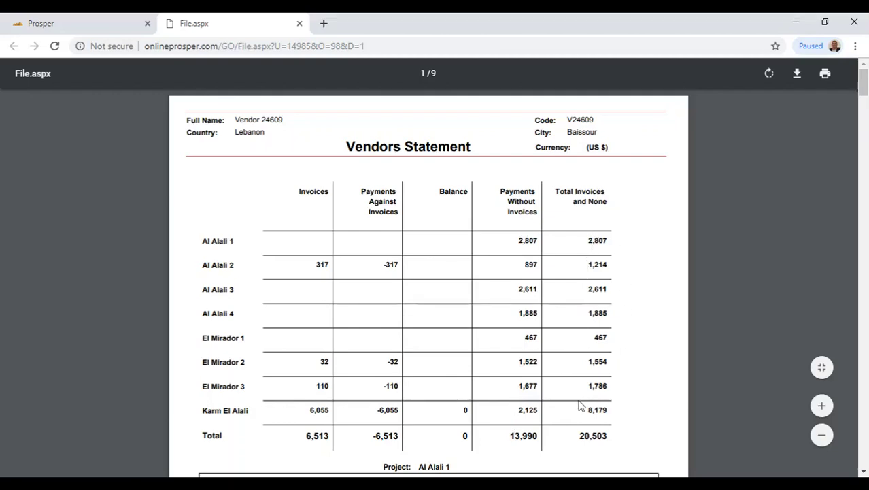
Step: Examine the first vendor's statement for the project summary, invoices and payments with and without invoices, and close the document
scroll(580, 406, down, 2)
scroll(582, 379, down, 1)
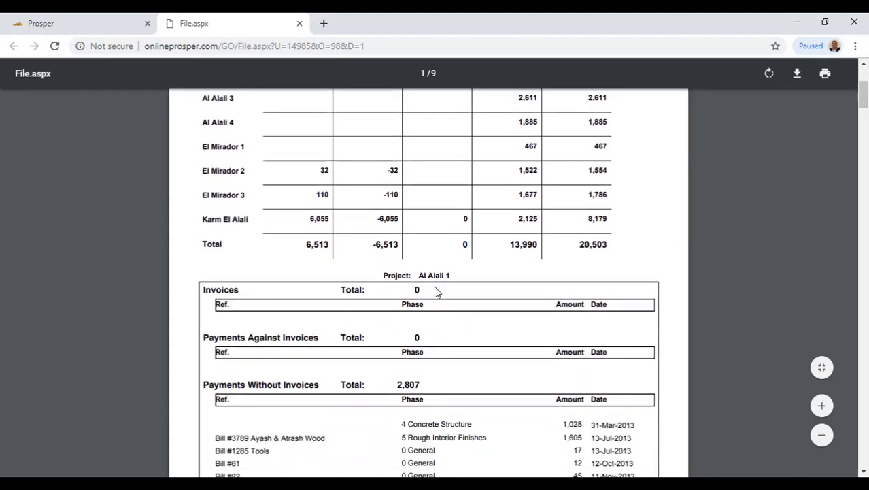
scroll(425, 238, up, 2)
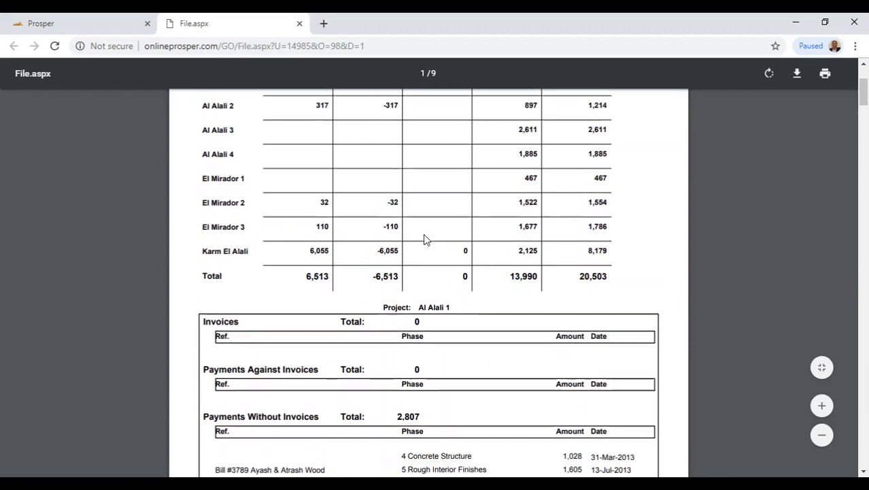
scroll(427, 289, down, 7)
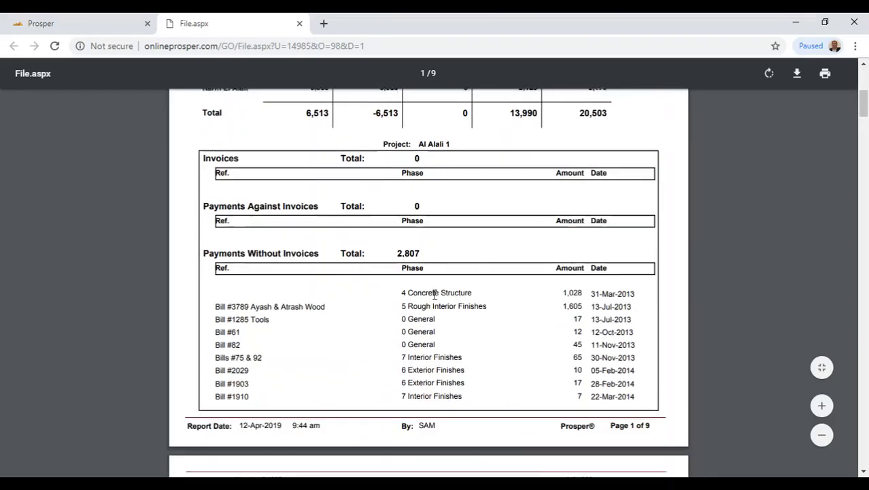
scroll(439, 196, up, 3)
scroll(438, 195, down, 9)
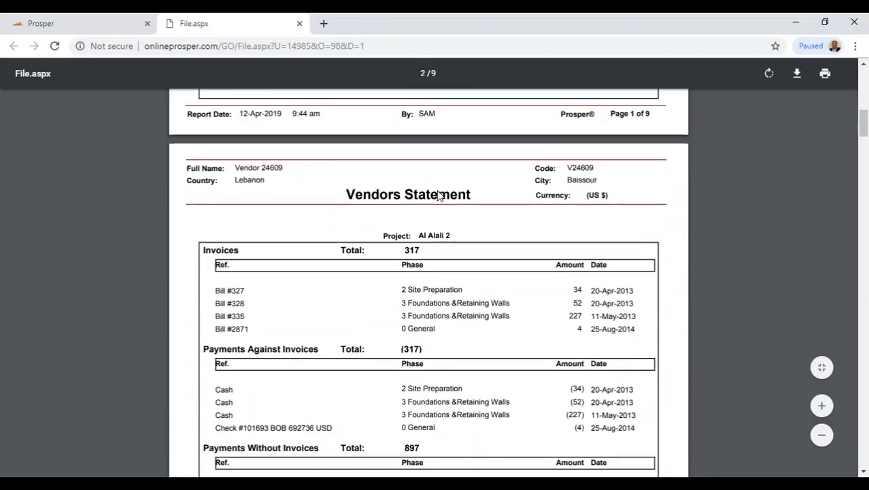
scroll(438, 196, down, 7)
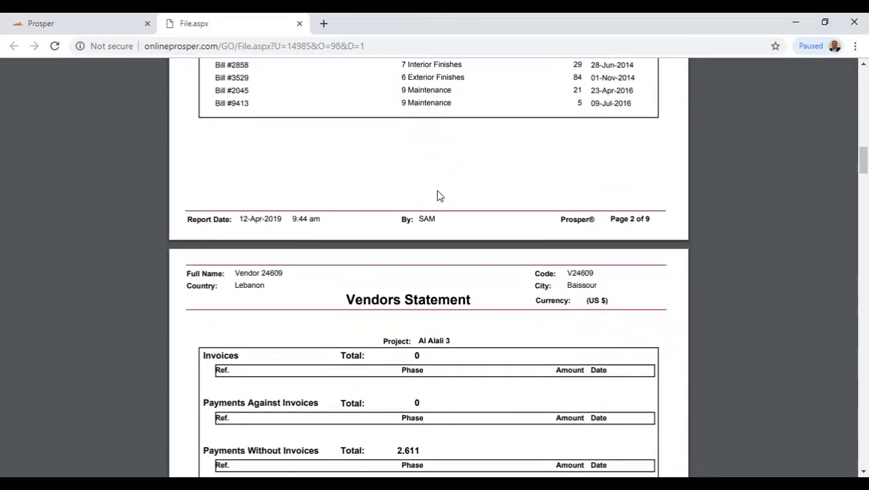
scroll(439, 196, down, 2)
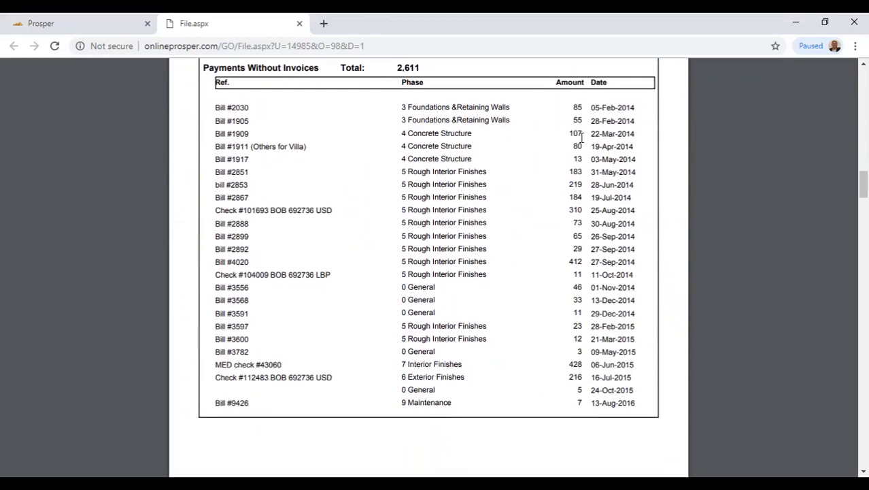
scroll(369, 195, down, 9)
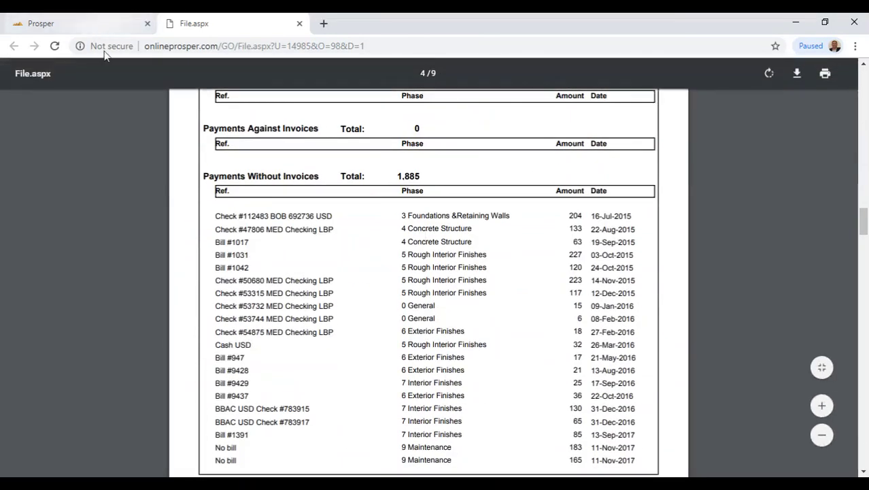
click(299, 24)
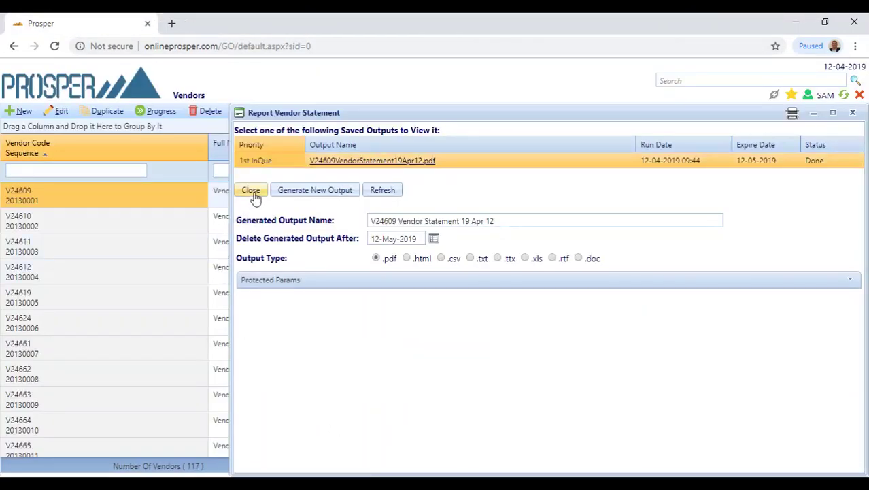
Step: Generate a PDF Vendor Statement for the sixth vendor in the list and open the output
click(28, 323)
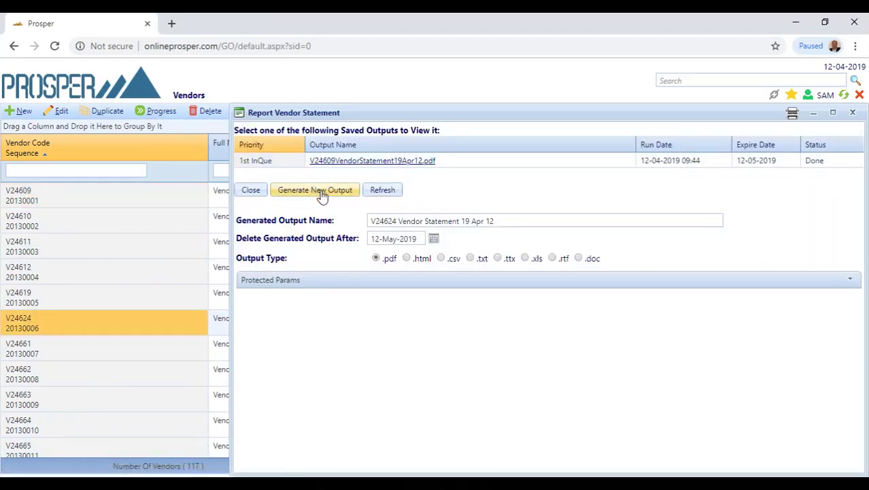
click(323, 192)
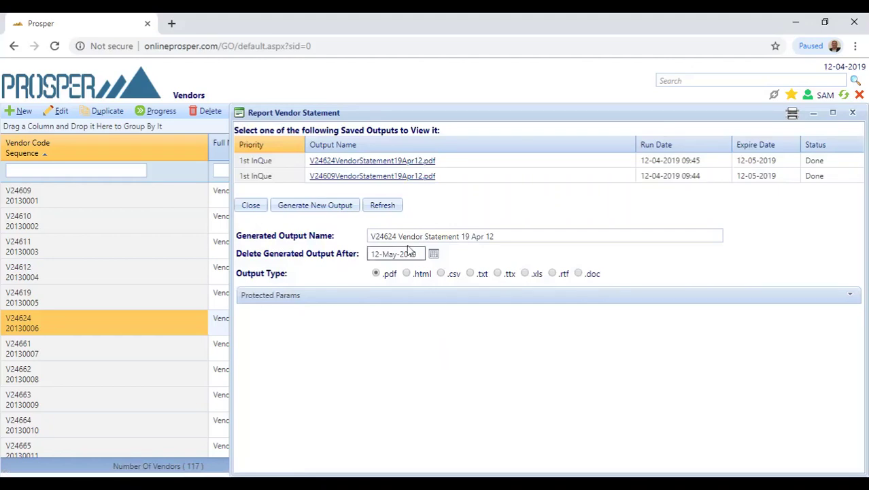
click(382, 162)
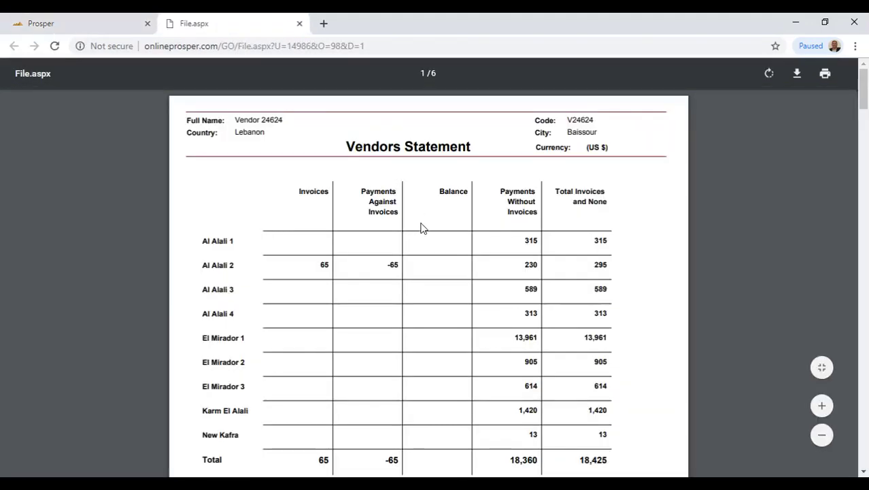
Step: Review the project totals and payment details in the sixth vendor's statement, and close the document and report form
scroll(420, 228, down, 1)
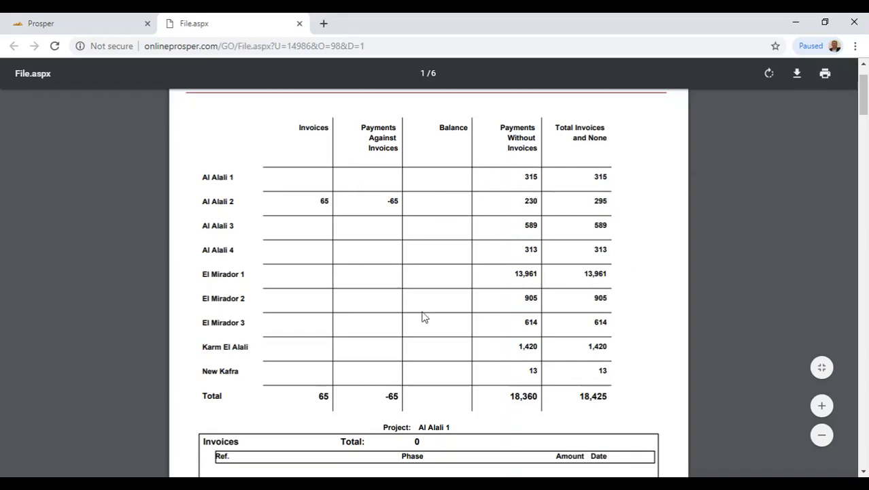
scroll(391, 367, down, 8)
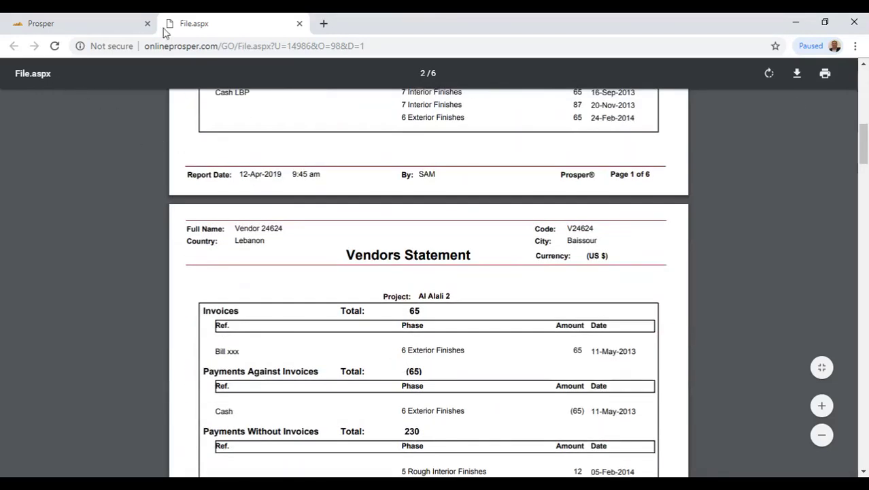
click(300, 23)
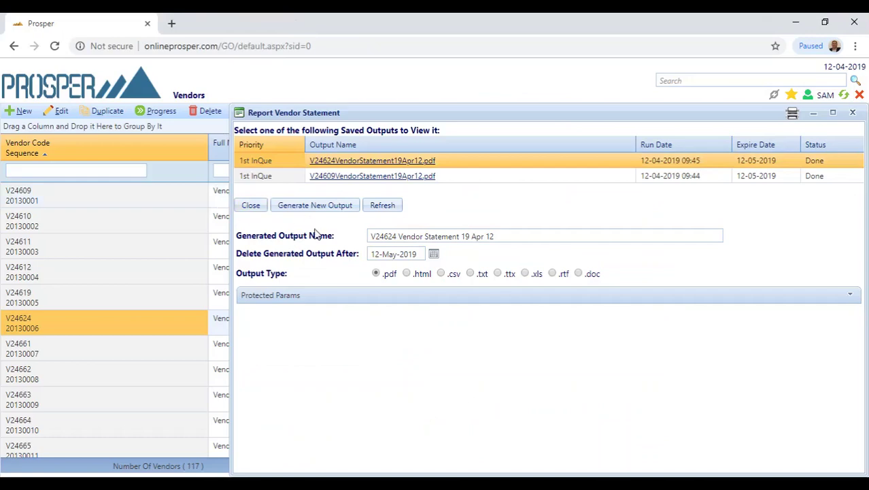
click(251, 203)
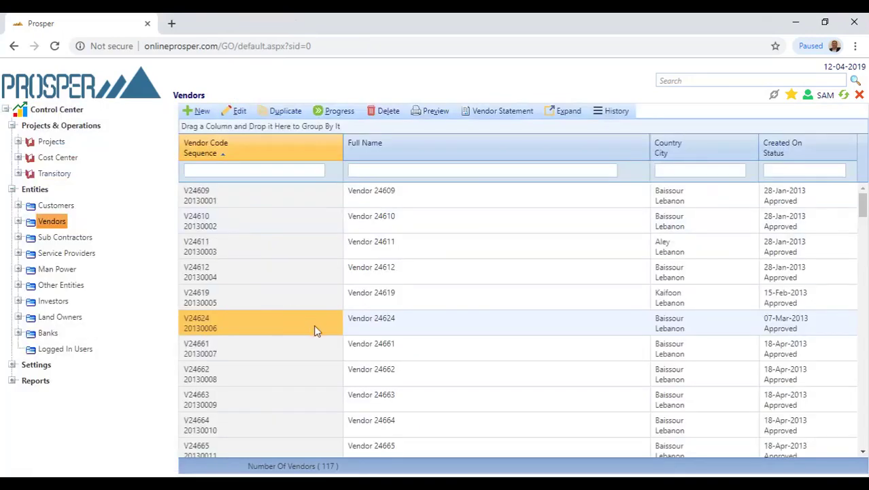
Step: Generate a PDF Customer Statement for the third customer in the Customers list and review its scheduled and actual payments per unit
click(70, 207)
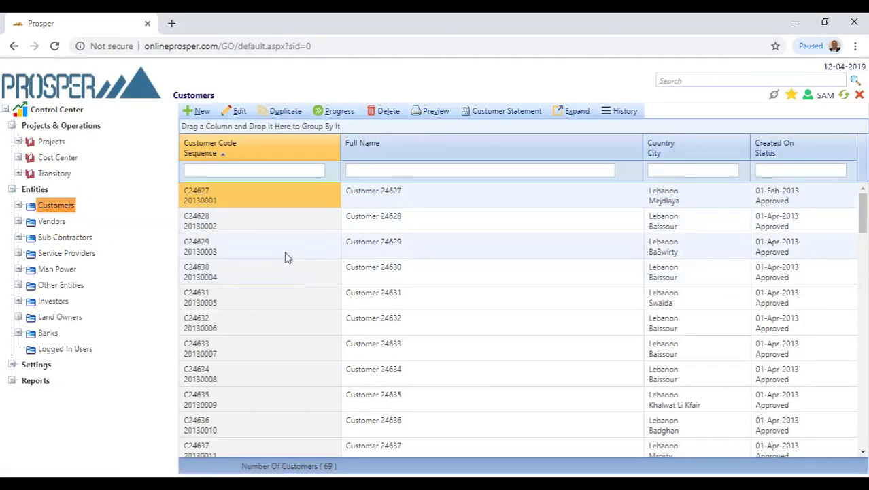
click(286, 255)
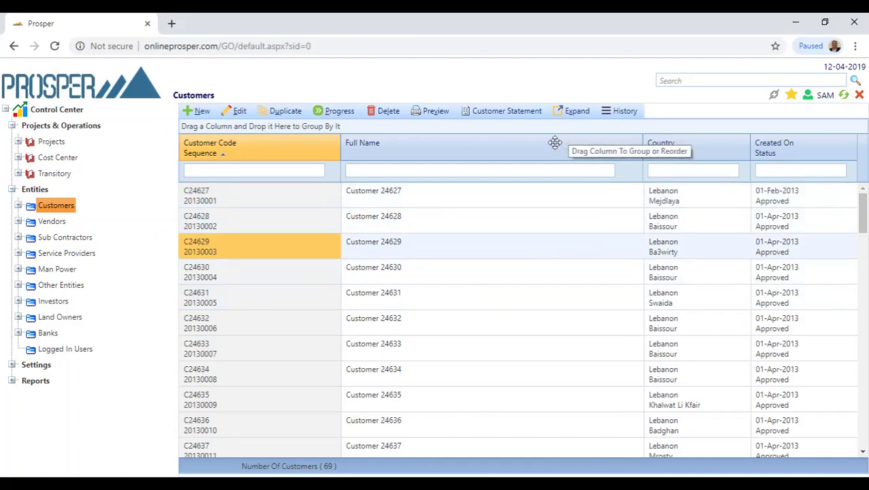
click(509, 115)
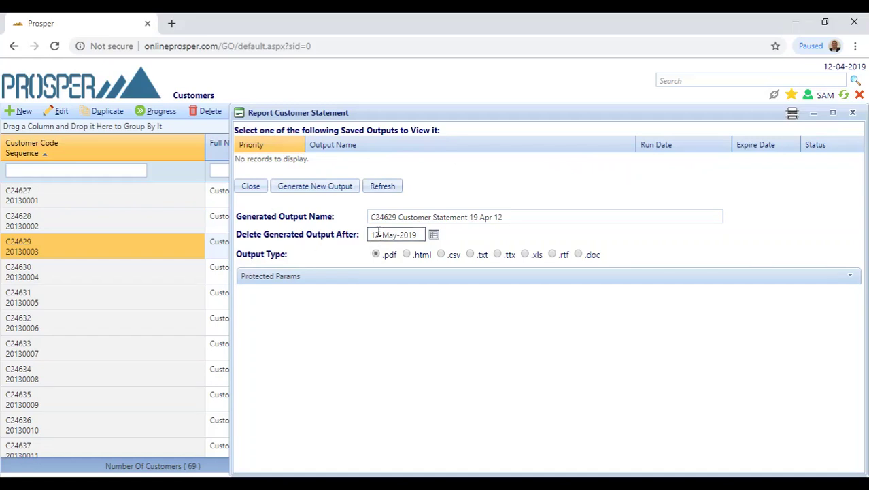
click(322, 188)
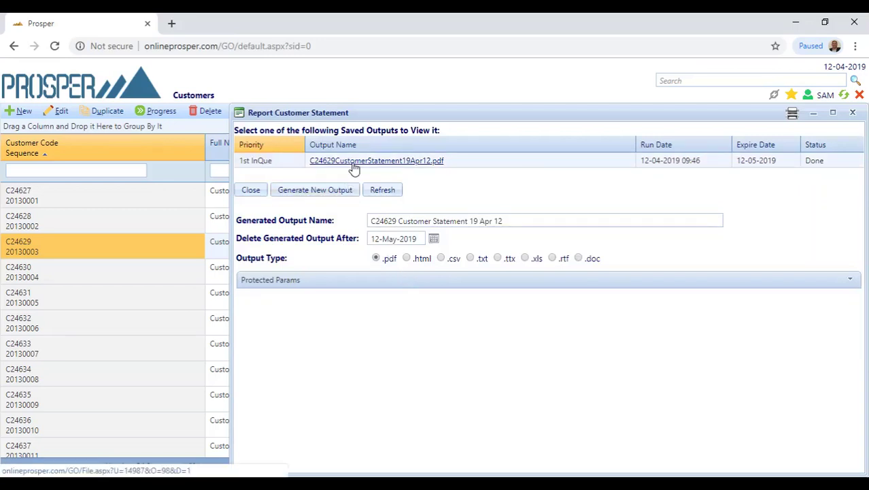
click(353, 163)
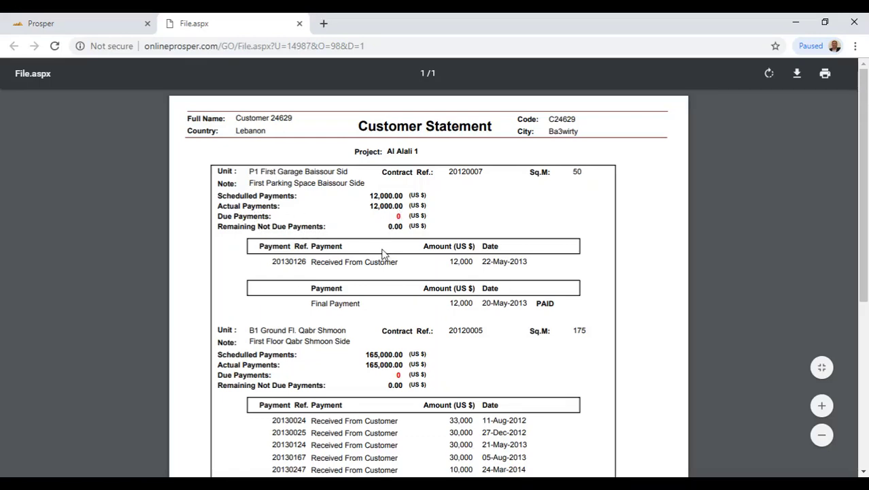
scroll(382, 253, down, 2)
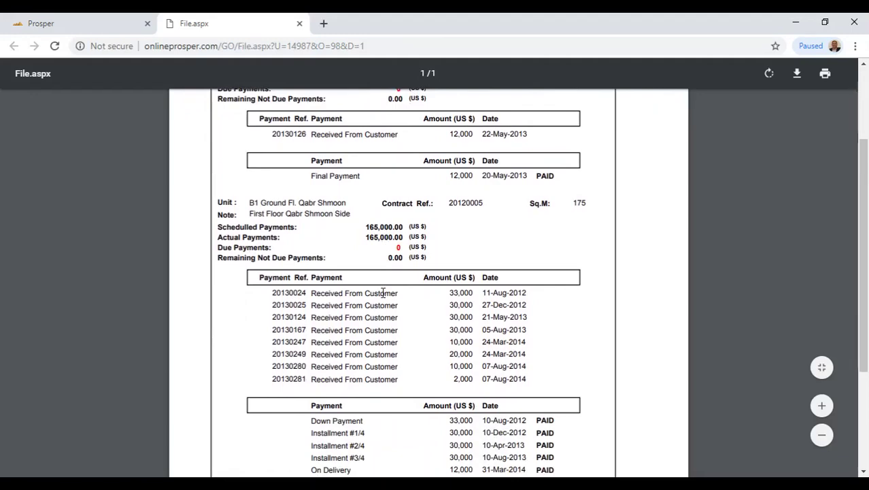
scroll(365, 171, up, 2)
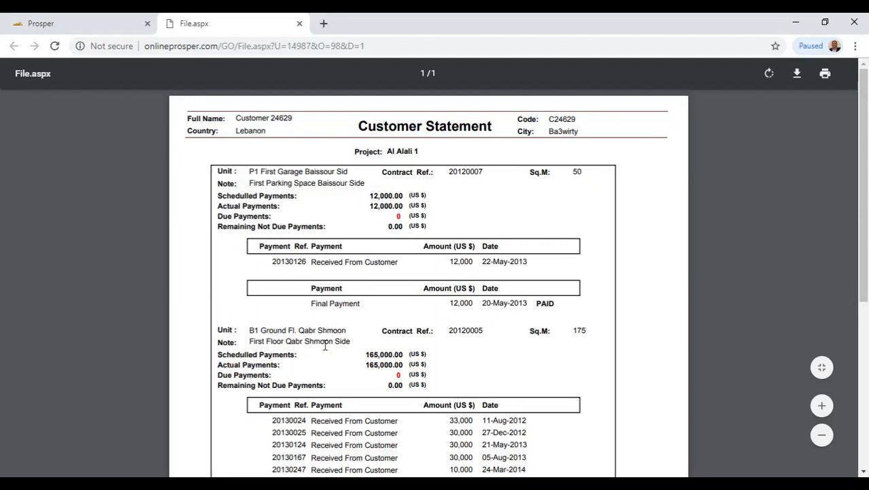
Step: Review the received and scheduled payments of both units in the third customer's statement, and close the document and report form
scroll(325, 345, down, 1)
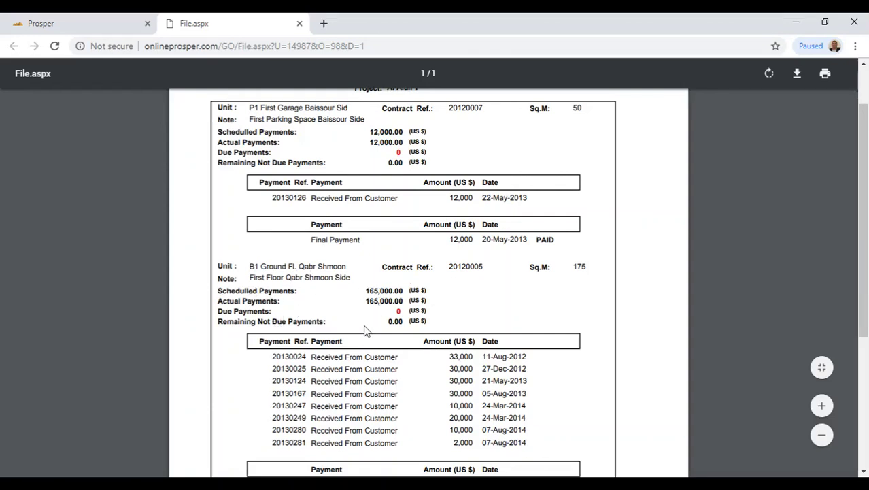
scroll(410, 324, down, 1)
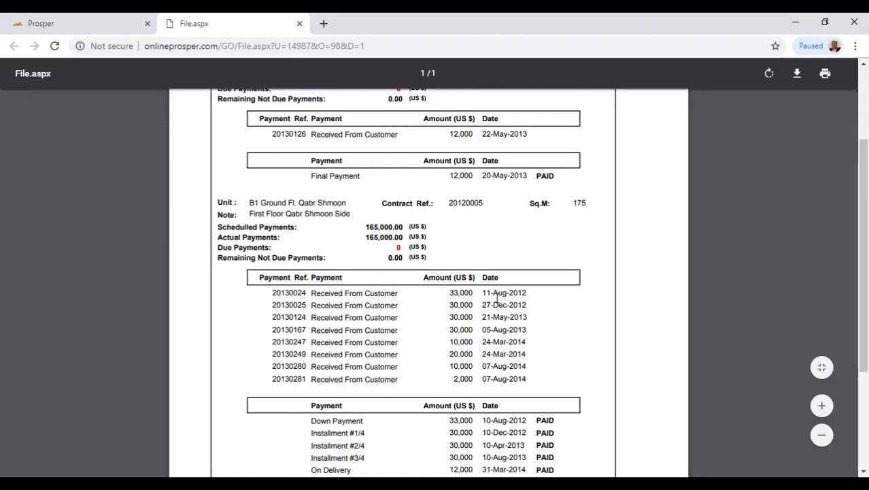
scroll(510, 299, down, 2)
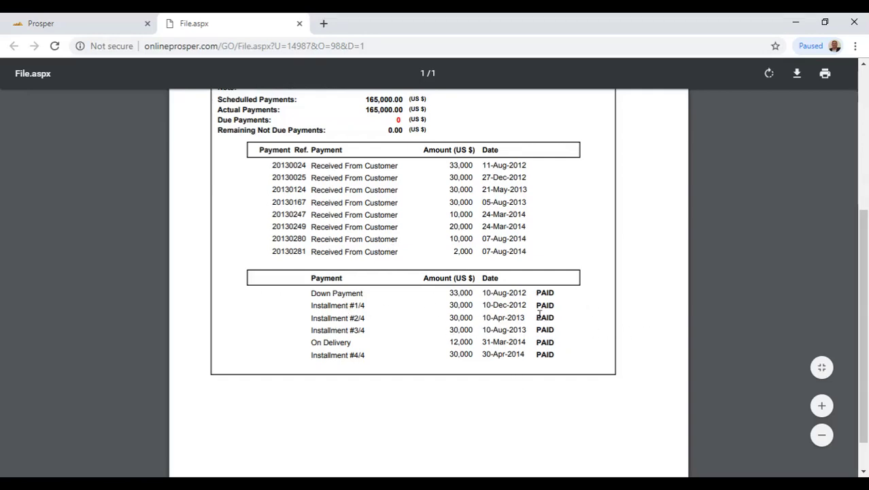
scroll(473, 325, up, 4)
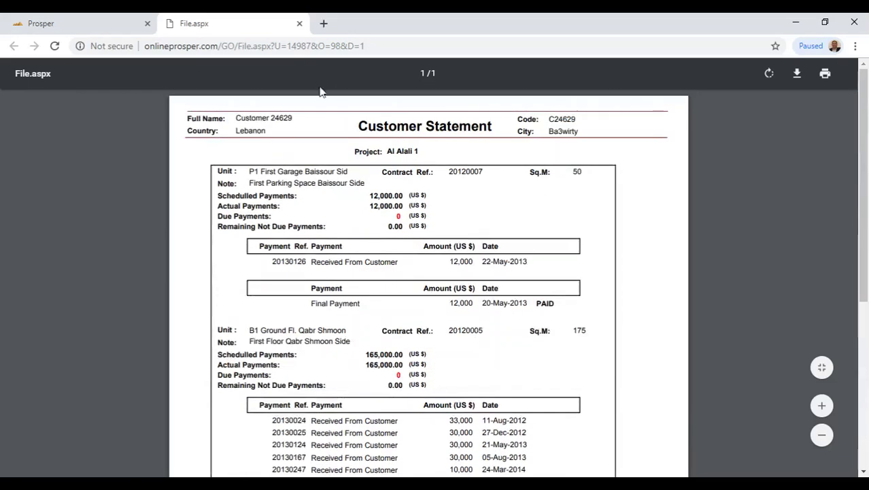
click(299, 23)
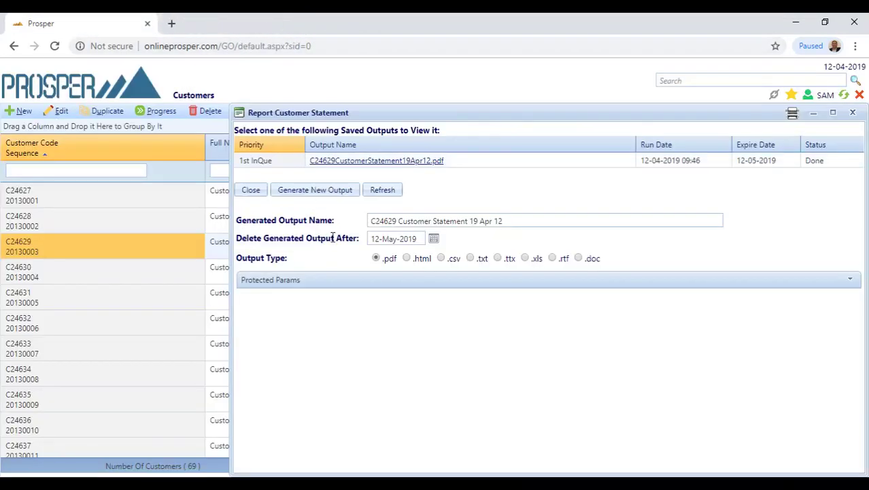
click(248, 192)
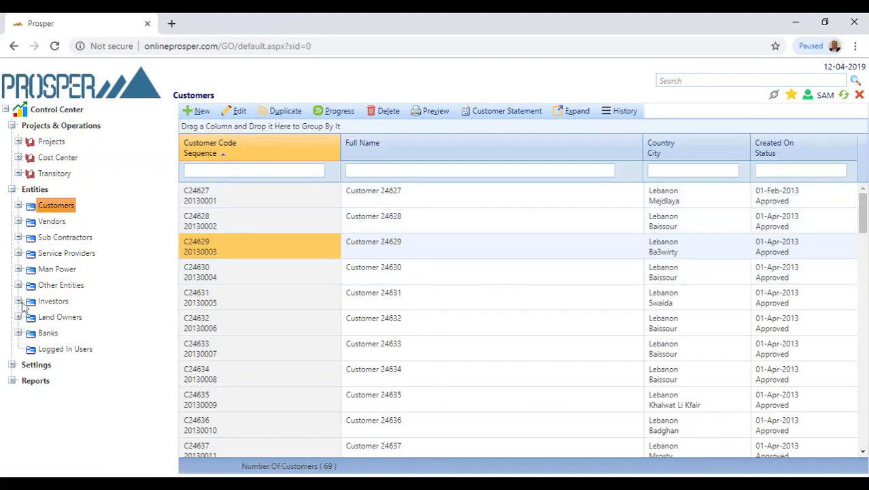
Step: Collapse Entities, expand the Settings section and open The Corporate Database
click(12, 189)
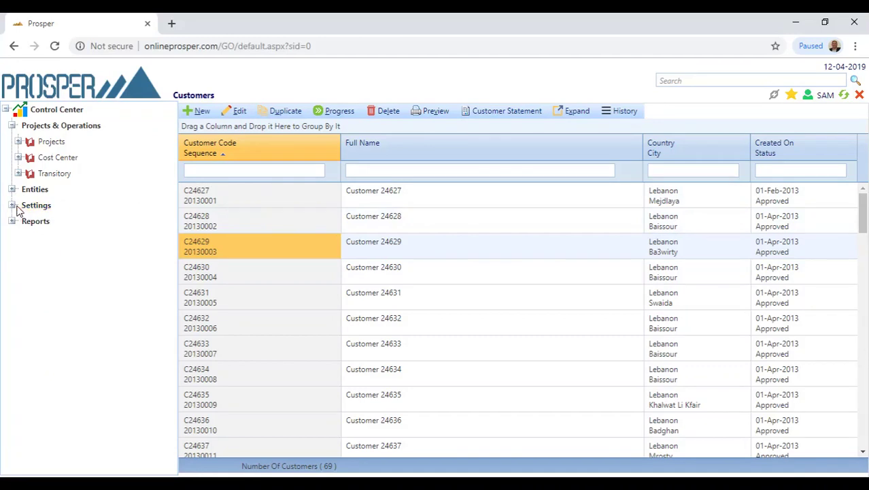
click(12, 205)
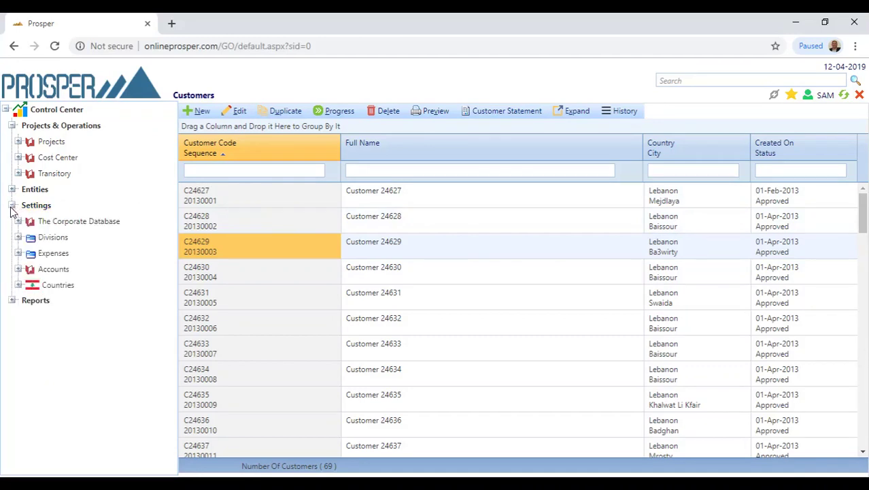
click(94, 227)
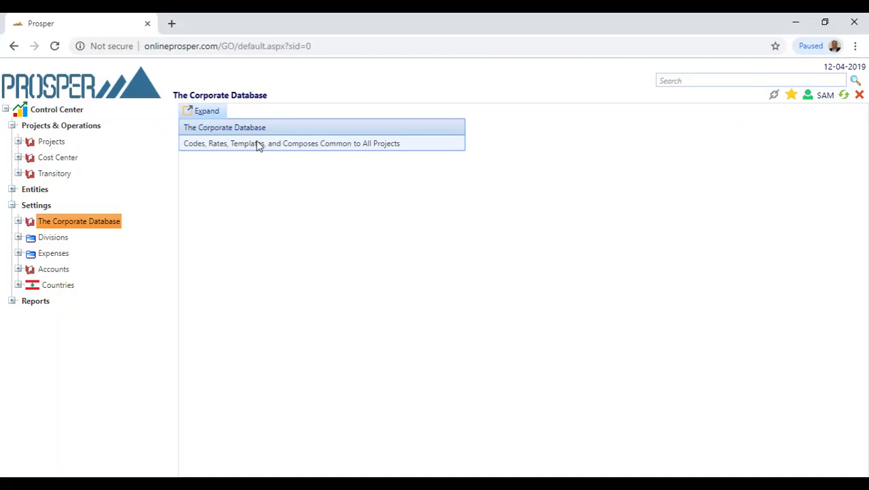
Step: Open the Divisions list and examine its divisions by type, from 0 General through 9 Maintenance
click(60, 240)
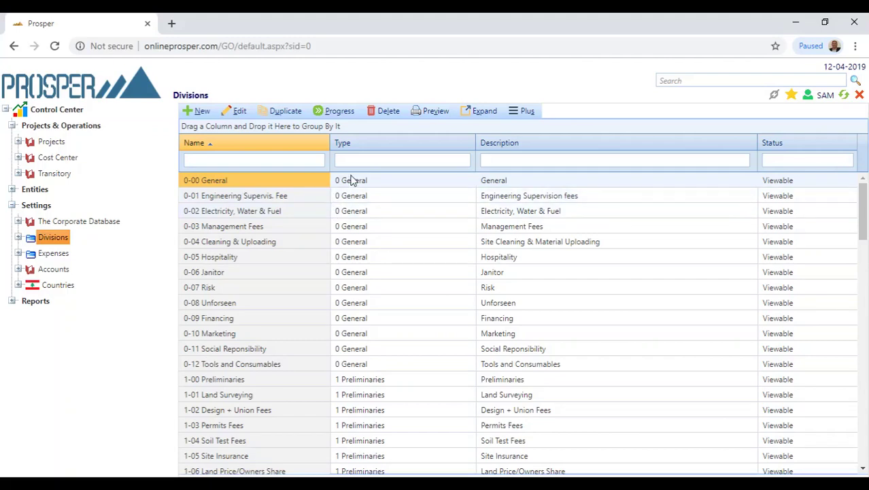
scroll(346, 378, down, 2)
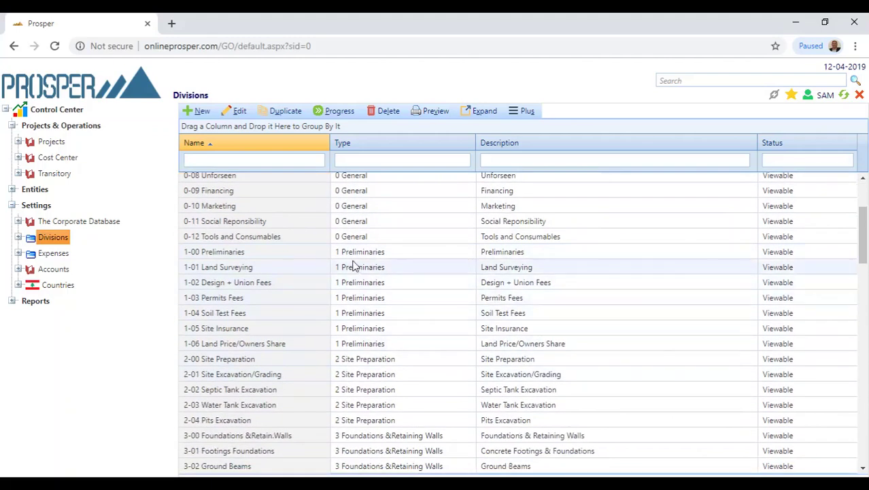
scroll(355, 373, down, 2)
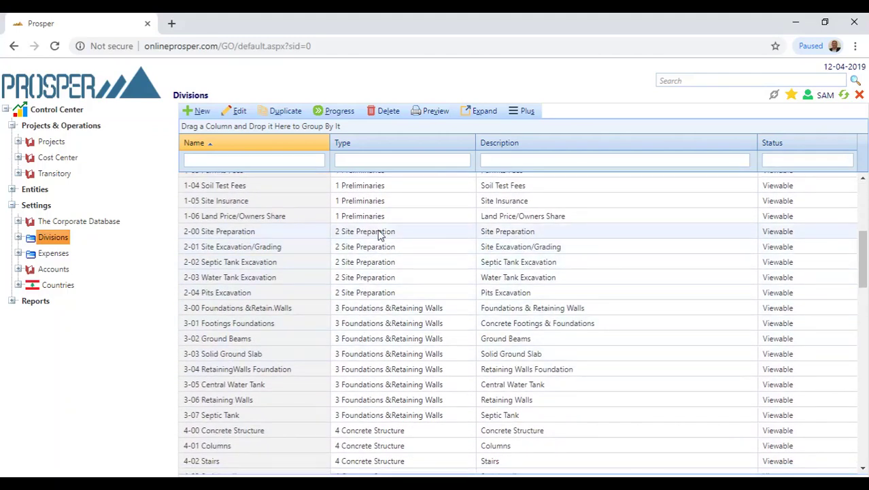
scroll(386, 311, down, 1)
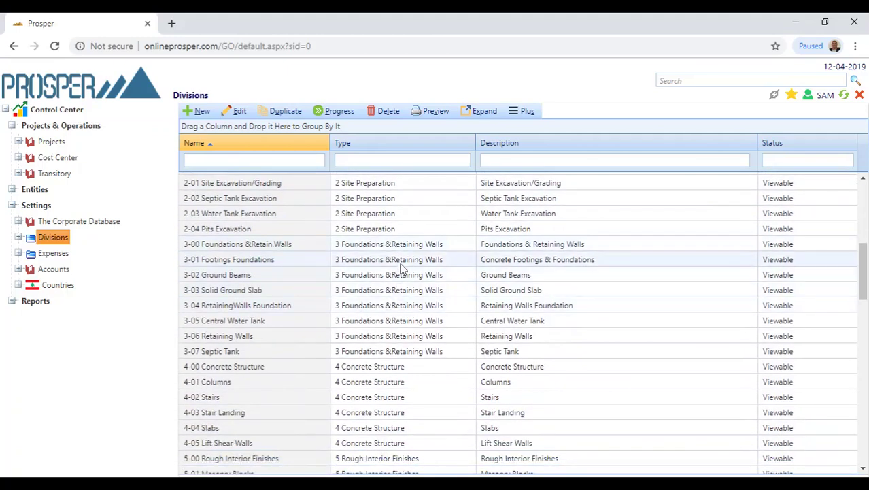
scroll(389, 352, down, 1)
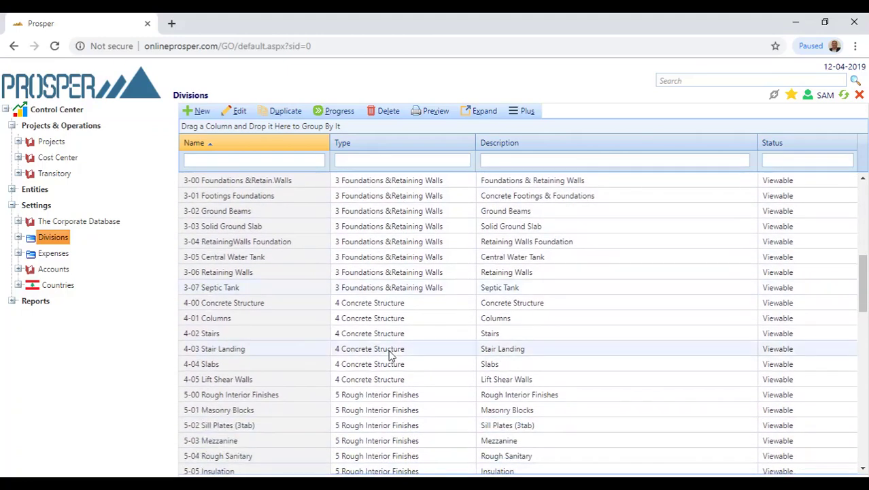
scroll(397, 361, down, 3)
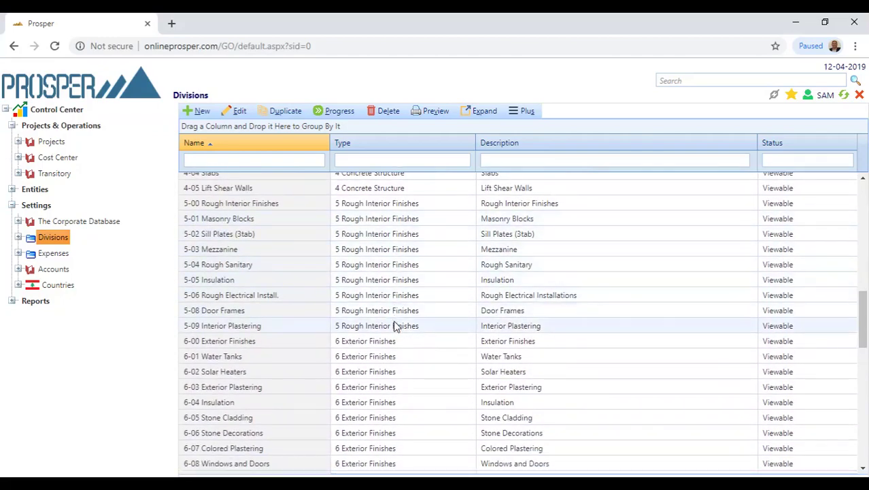
scroll(393, 360, down, 2)
scroll(395, 344, down, 4)
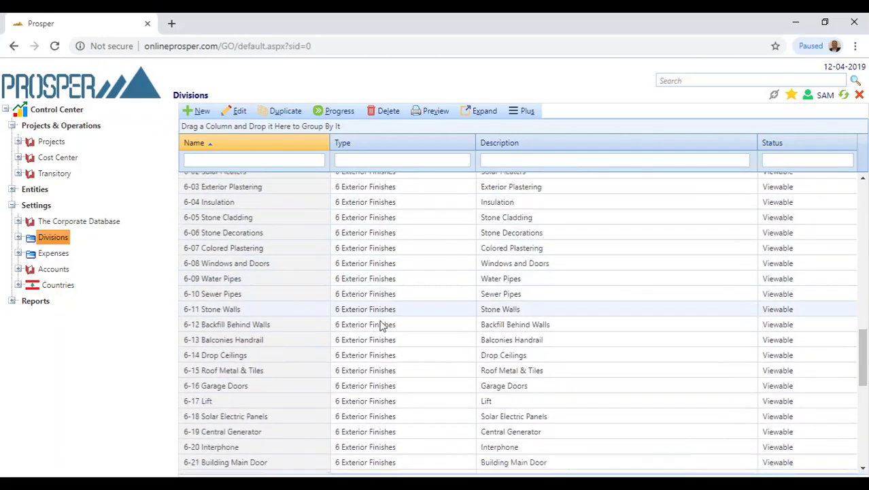
scroll(383, 327, down, 2)
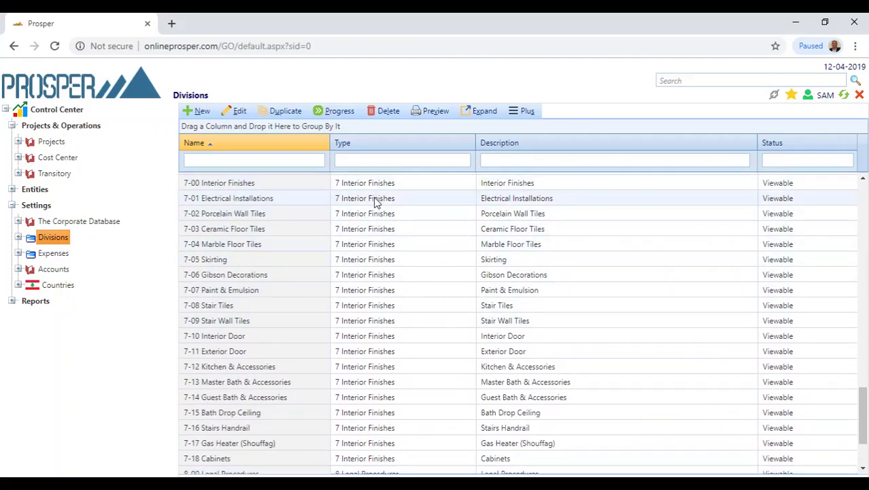
scroll(376, 202, down, 2)
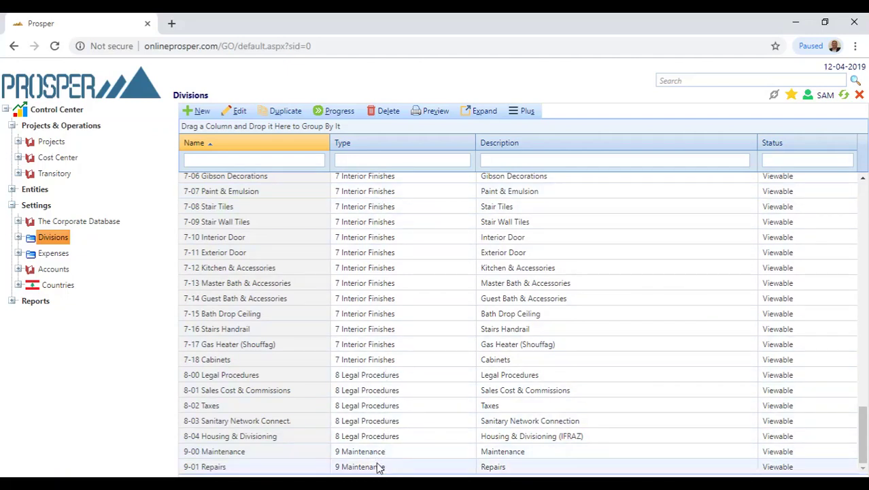
scroll(378, 443, up, 6)
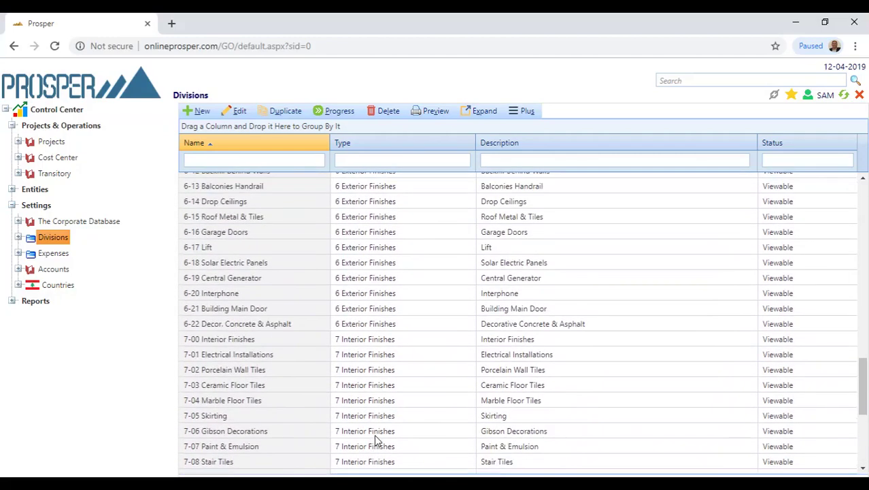
scroll(378, 441, up, 20)
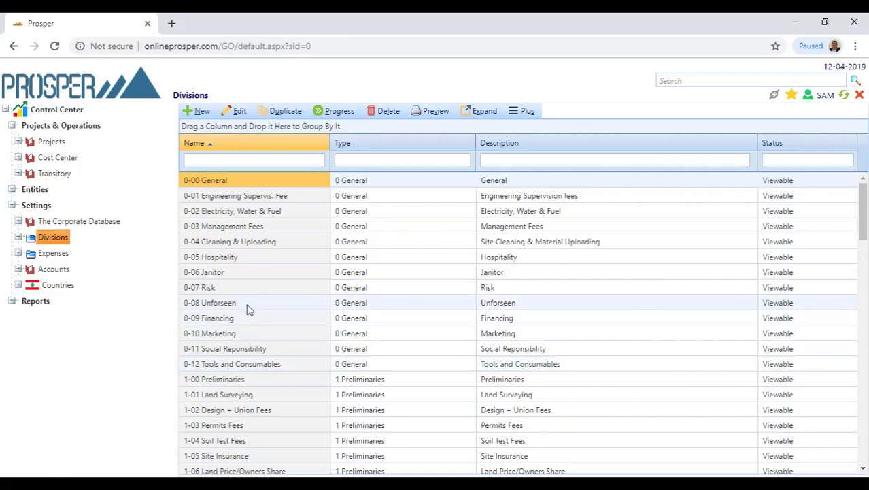
Step: Select the Preliminaries divisions 1-00 through 1-06 together, and single out 1-00 Preliminaries and 1-06 Land Price/Owners Share
scroll(246, 307, down, 3)
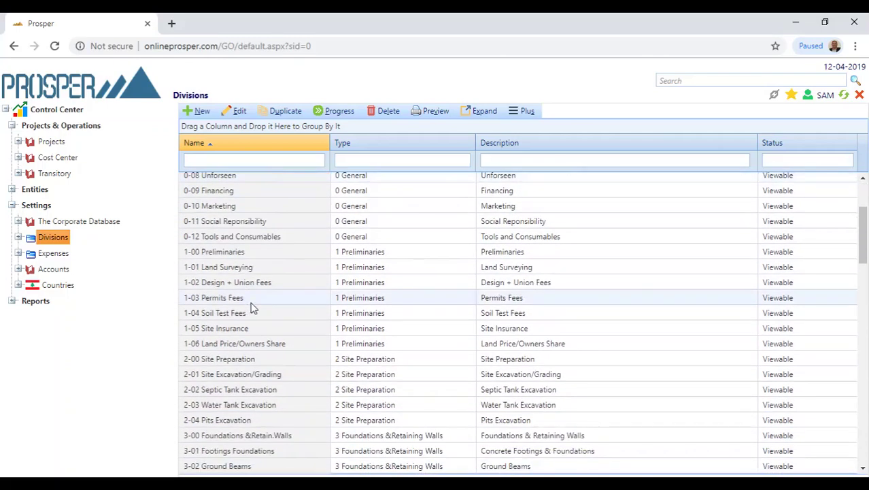
scroll(252, 308, down, 2)
scroll(252, 307, up, 5)
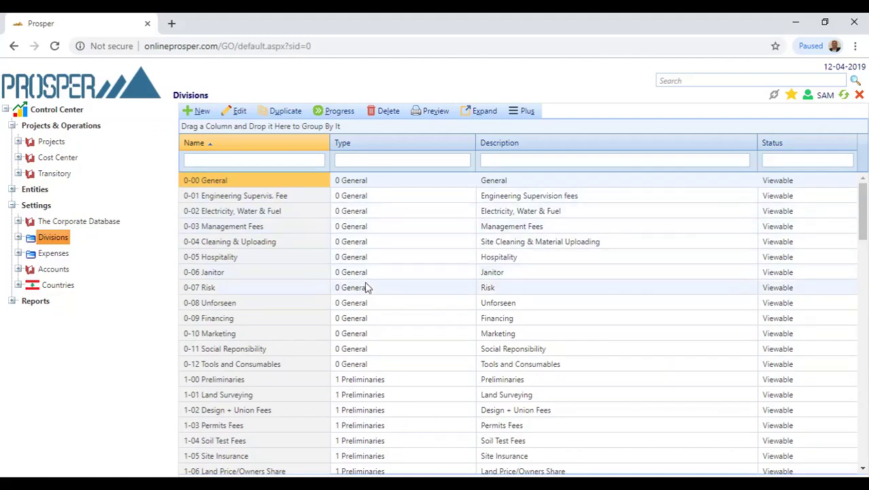
scroll(366, 287, down, 1)
scroll(366, 287, down, 4)
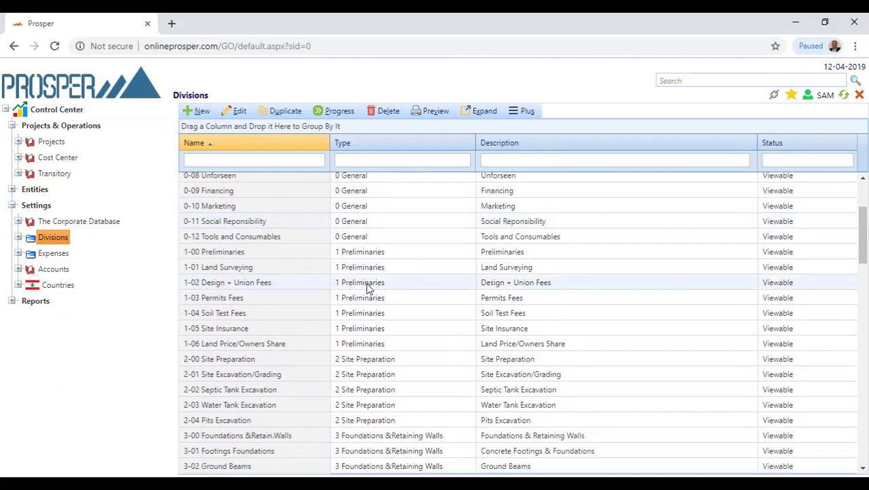
scroll(367, 289, down, 2)
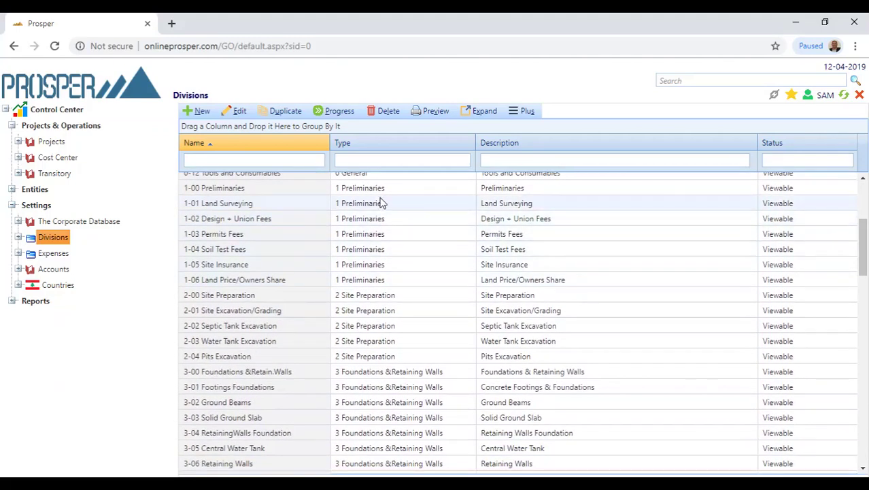
click(383, 191)
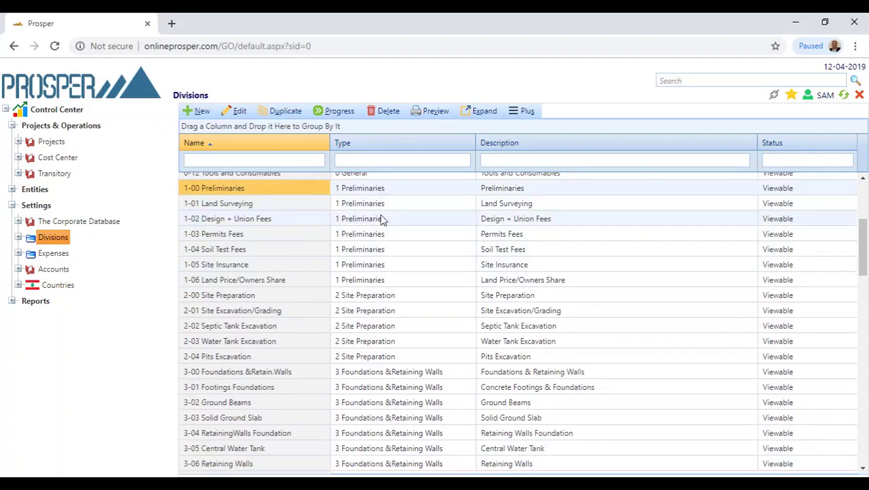
shift+click(378, 280)
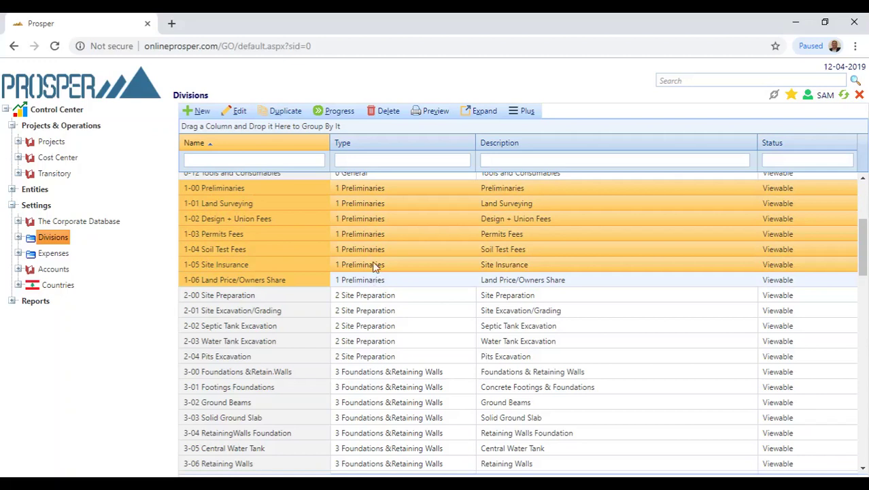
click(377, 189)
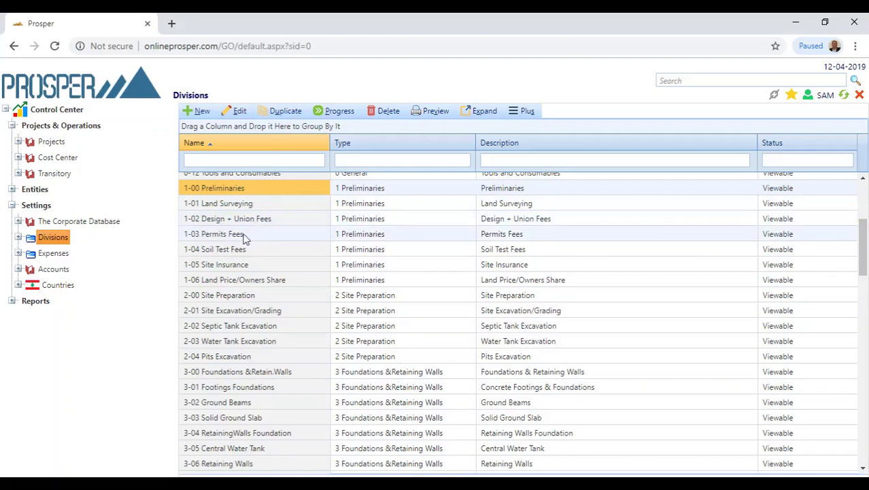
click(240, 285)
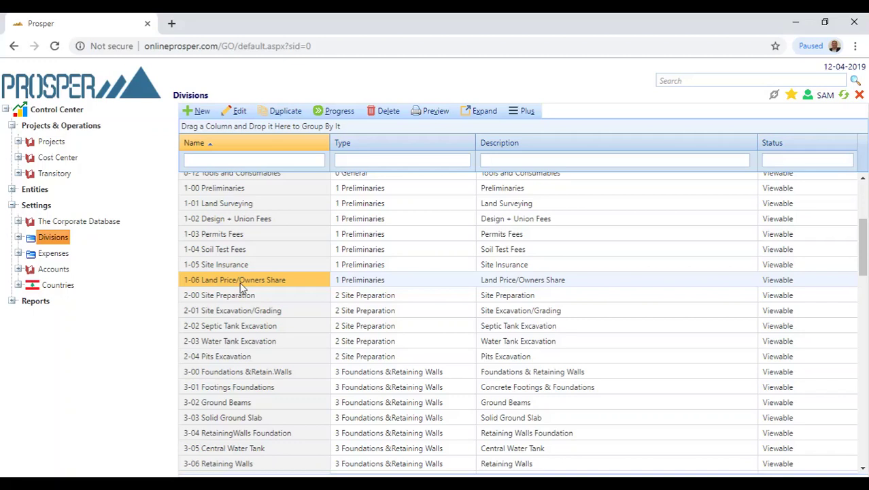
Step: Select the Site Preparation divisions 2-00 through 2-04, and reduce the selection to 2-02 Septic Tank Excavation
click(349, 298)
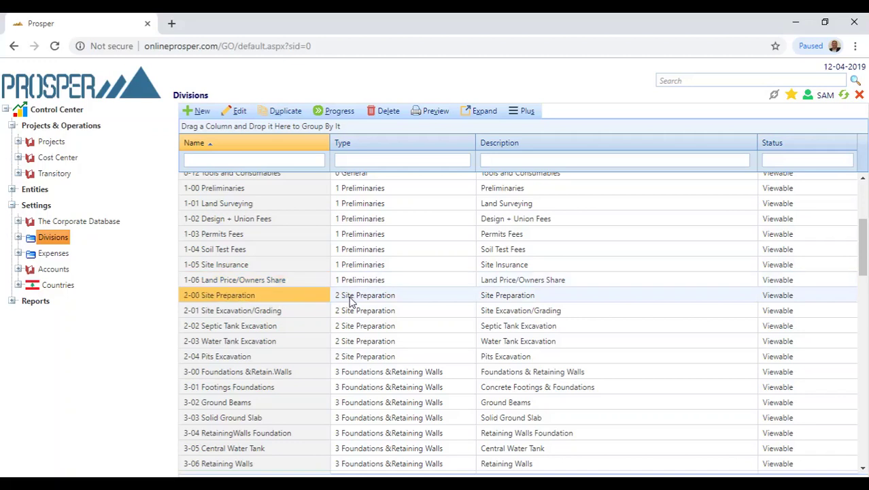
shift+click(351, 357)
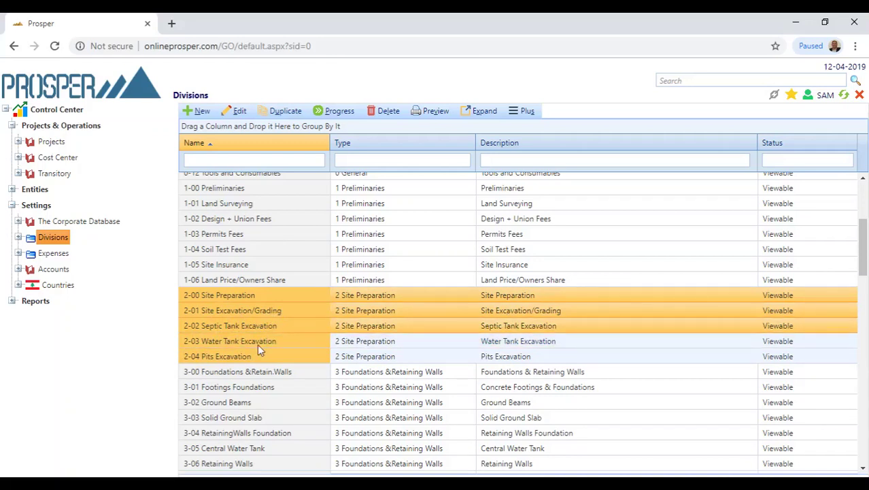
shift+click(303, 337)
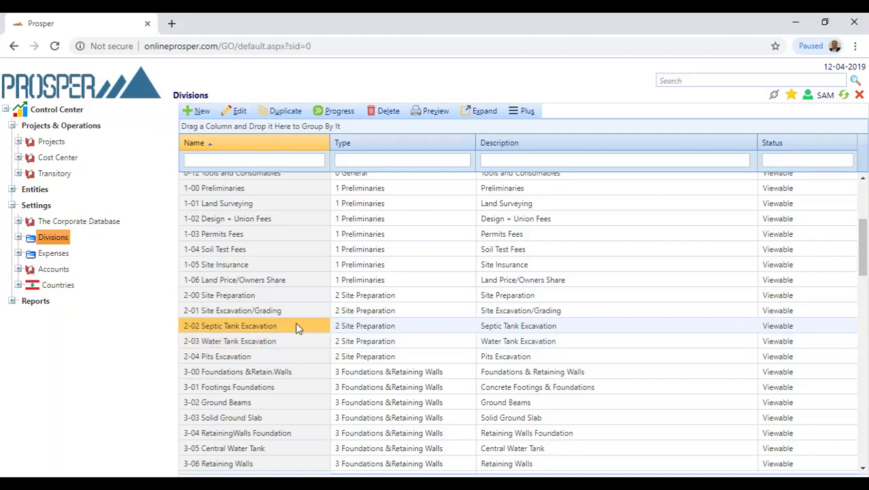
Step: Select the 3-00 Foundations &Retain.Walls division and review the foundation and concrete structure divisions that follow it
click(258, 373)
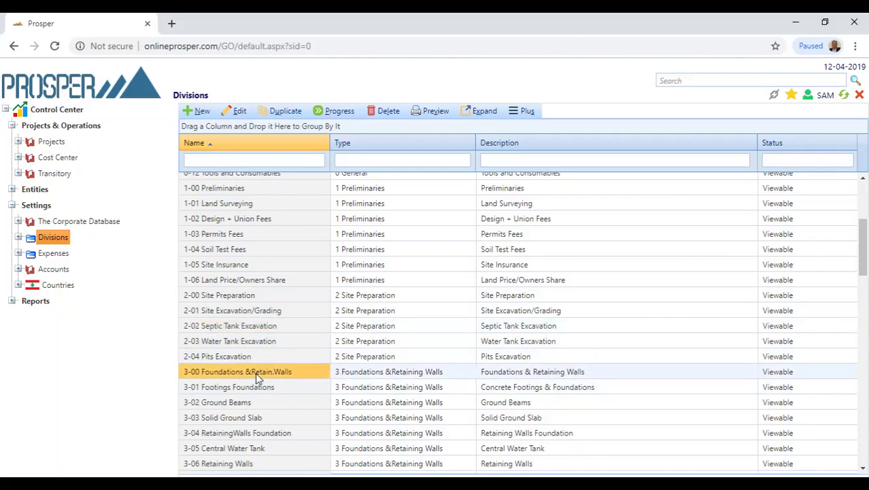
scroll(259, 378, down, 1)
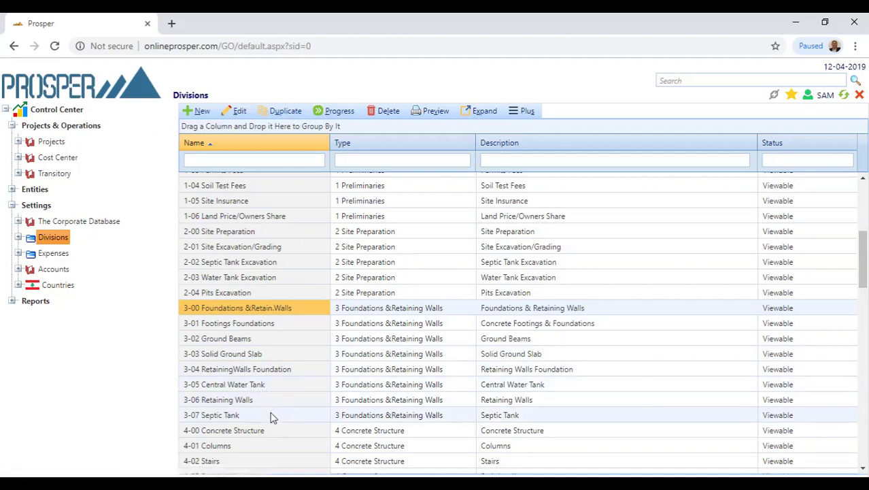
scroll(272, 417, down, 3)
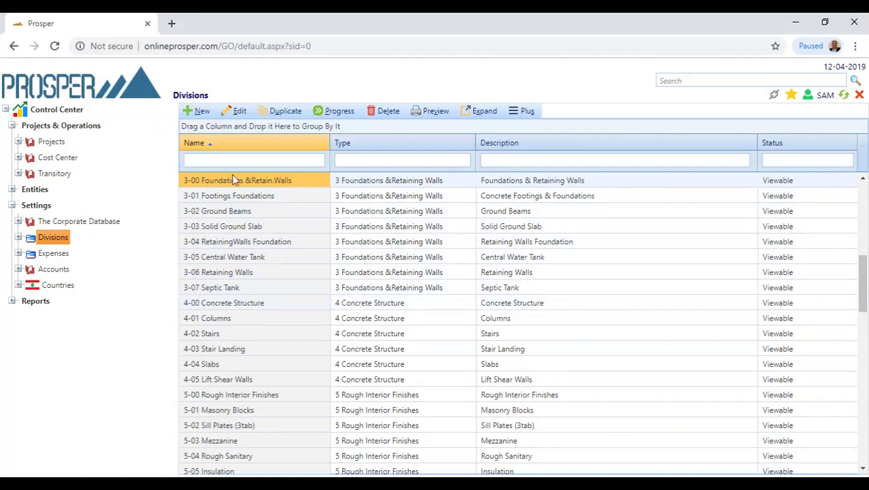
scroll(266, 249, up, 2)
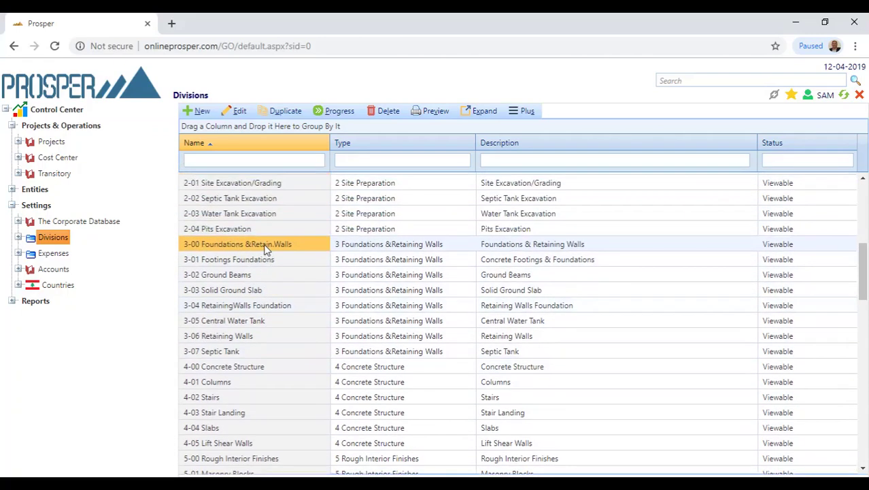
Step: Open the Expenses list and examine its expense classes: Equipment, Labor, Material, Others and Sub Contractor
click(59, 257)
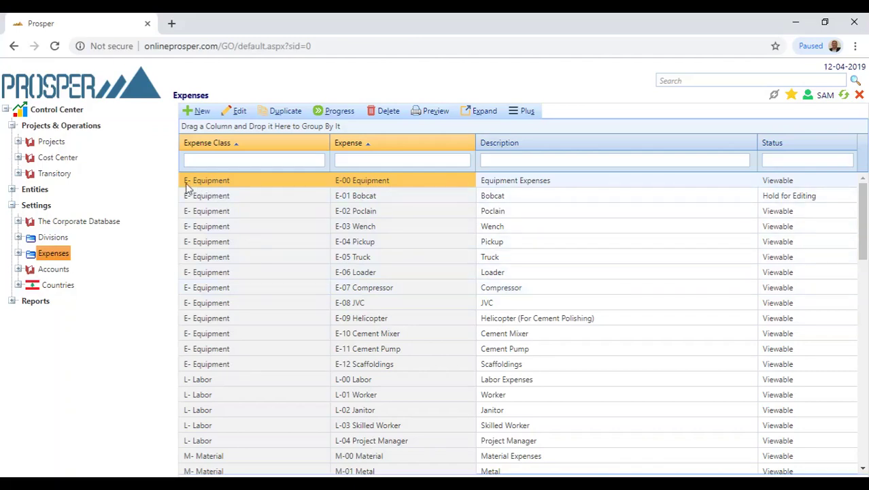
scroll(204, 232, down, 3)
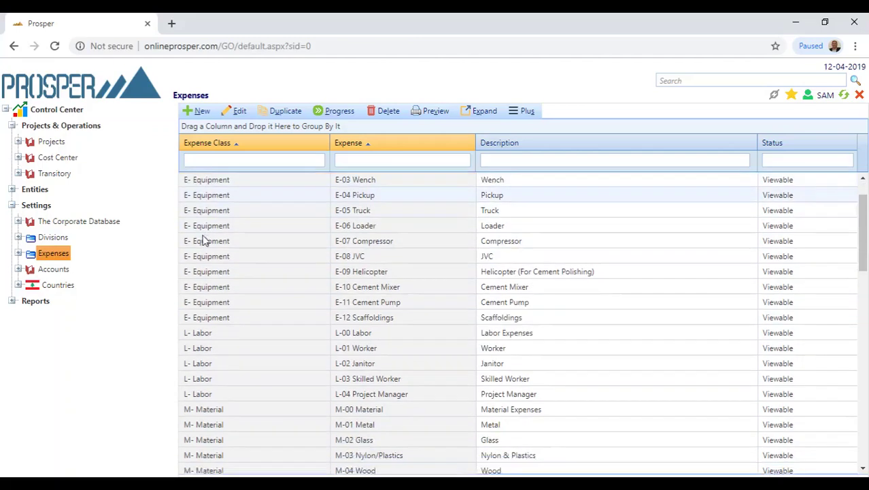
scroll(229, 275, down, 3)
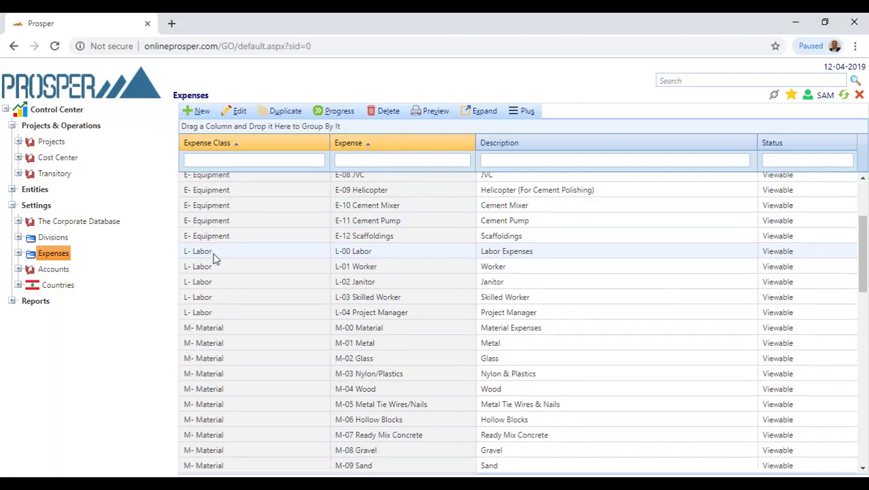
scroll(212, 257, down, 3)
scroll(223, 280, down, 3)
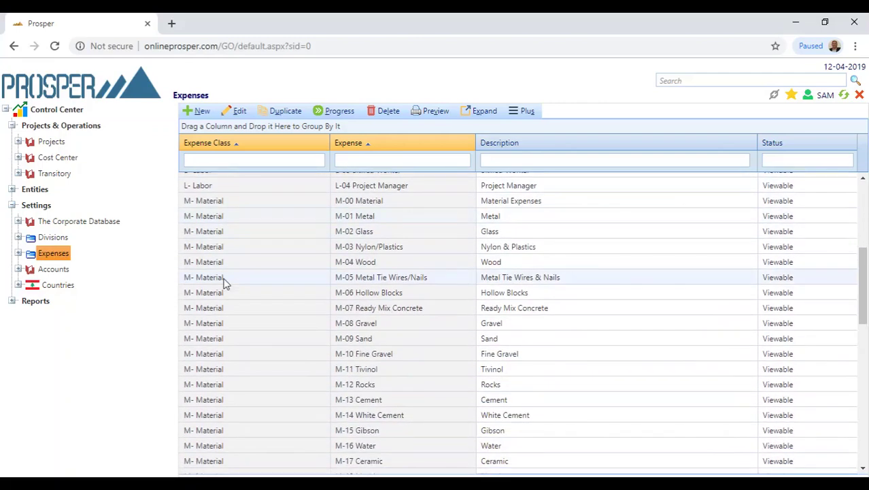
scroll(227, 285, down, 15)
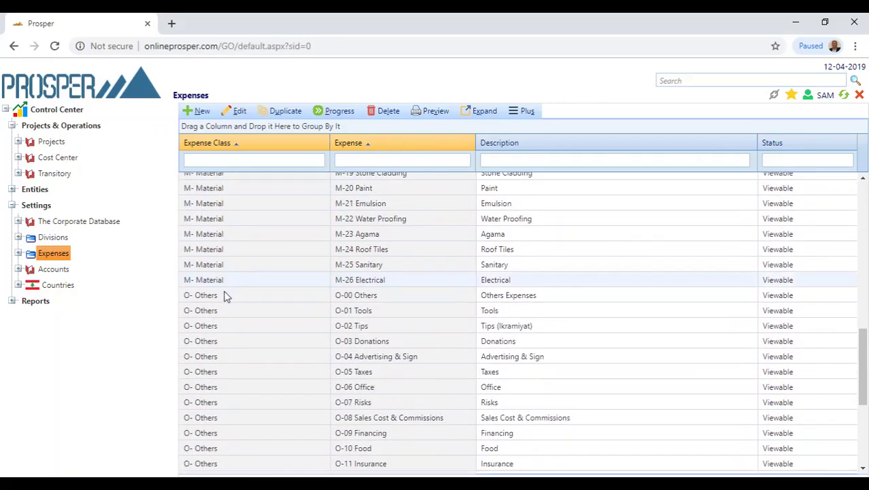
scroll(226, 299, down, 3)
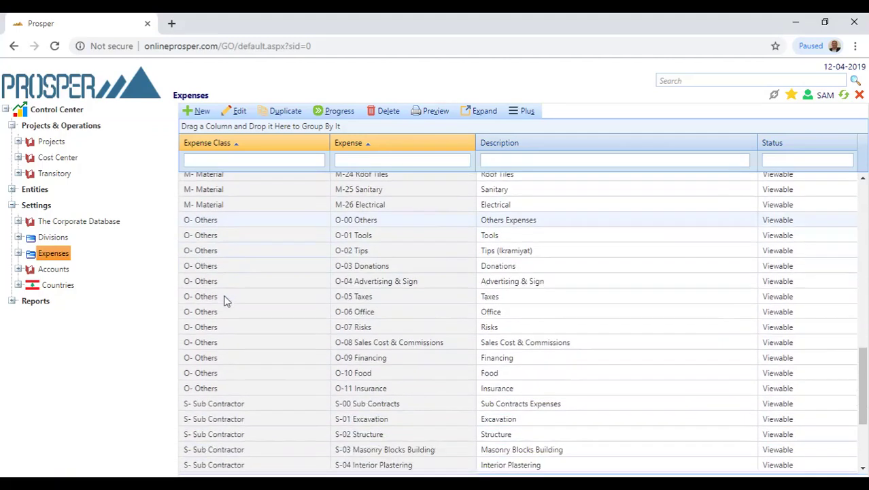
scroll(226, 299, down, 5)
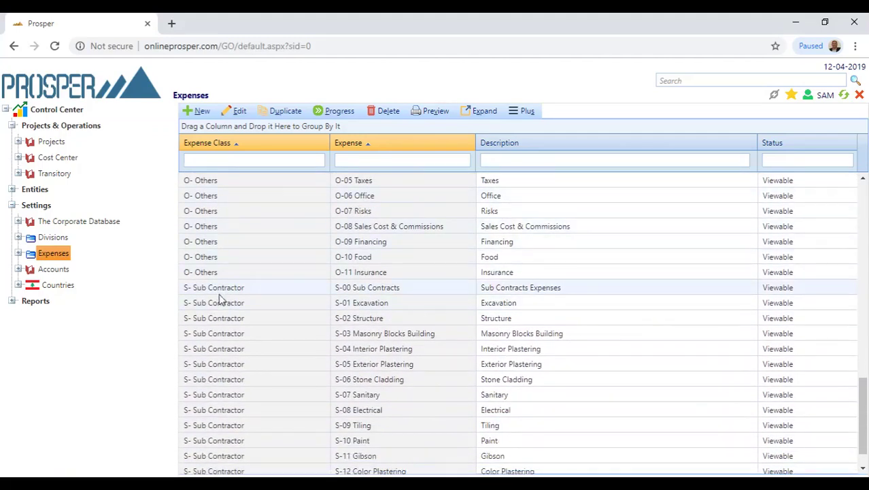
scroll(221, 299, down, 1)
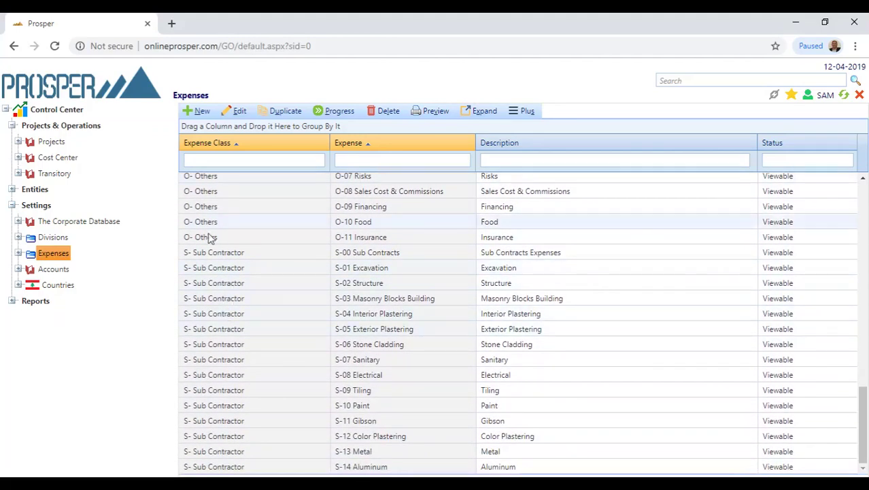
scroll(231, 282, up, 5)
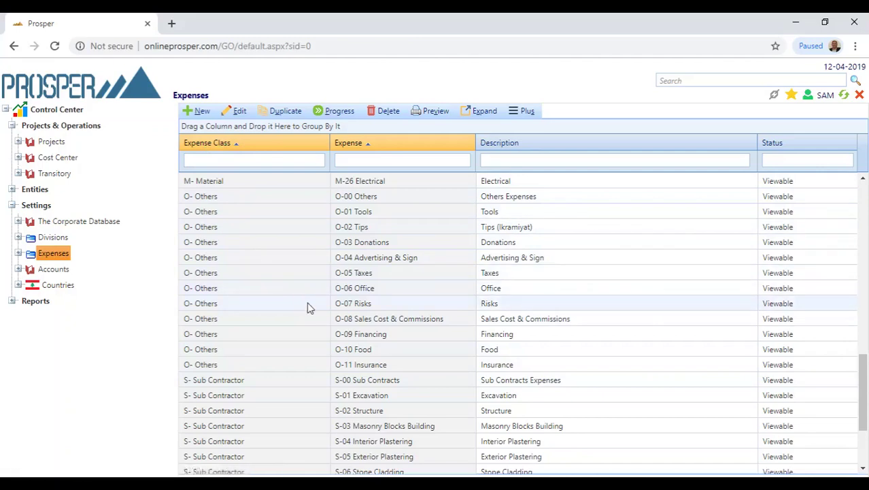
scroll(270, 309, up, 8)
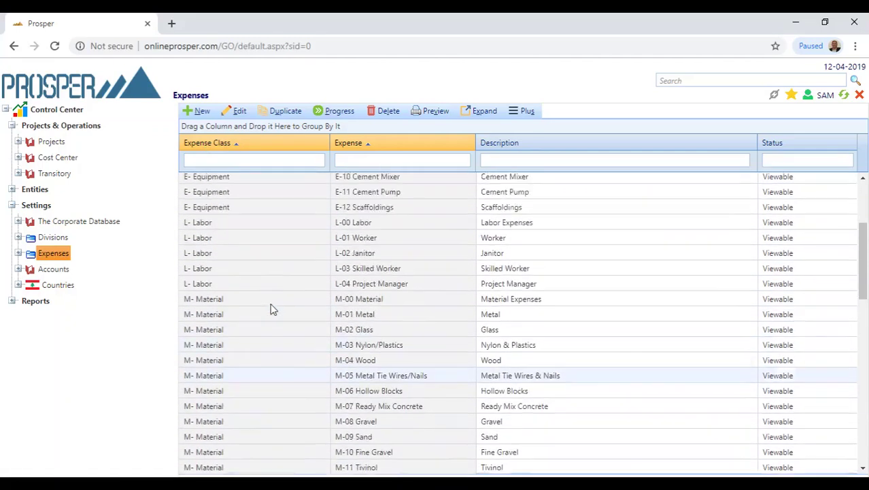
scroll(270, 309, up, 3)
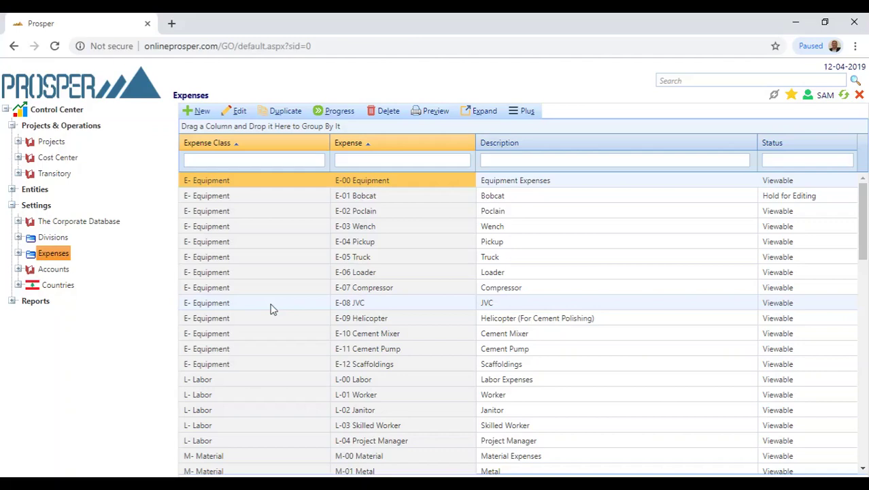
Step: Review the individual expenses within each class, from E-00 Equipment through S-14 Aluminum
scroll(271, 308, down, 3)
scroll(274, 308, up, 1)
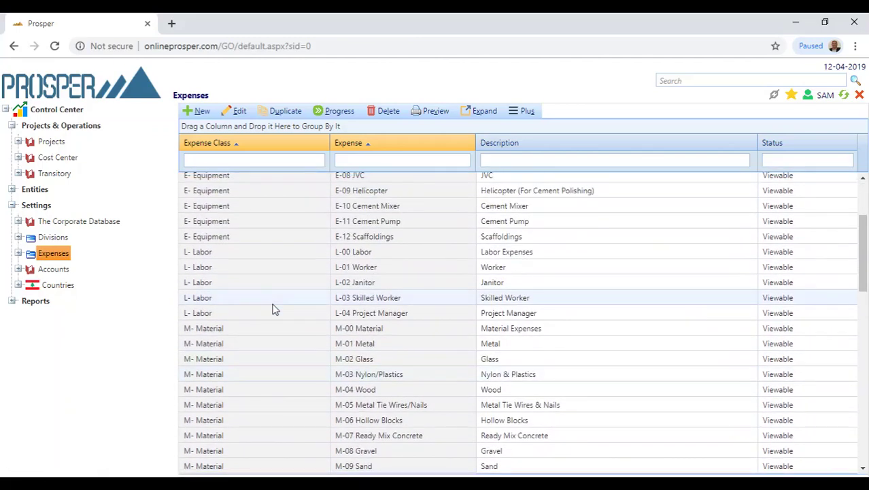
scroll(272, 308, up, 2)
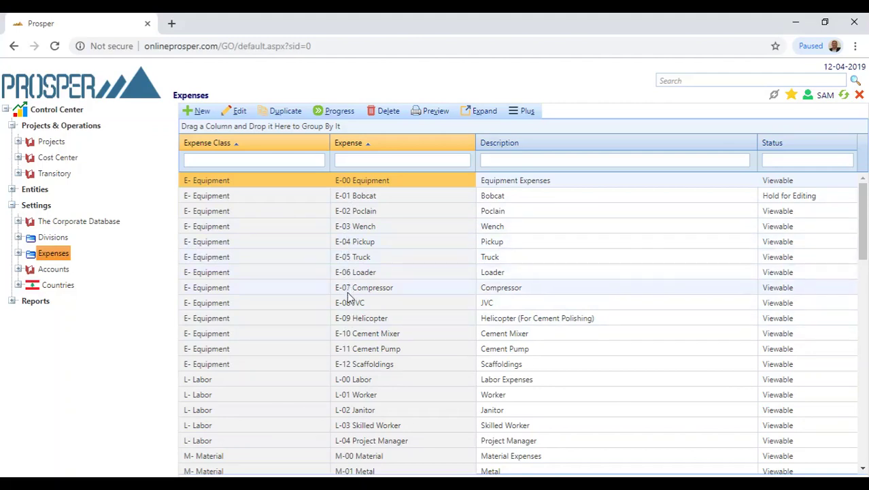
scroll(324, 351, down, 1)
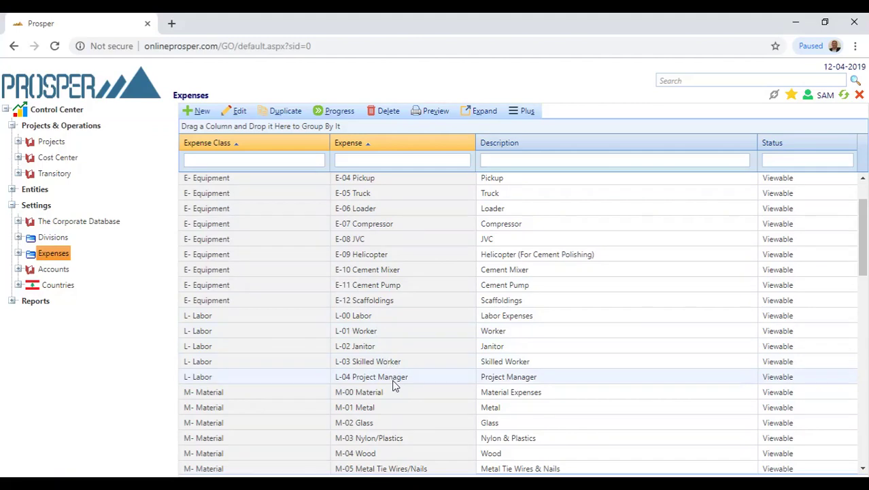
scroll(395, 385, down, 3)
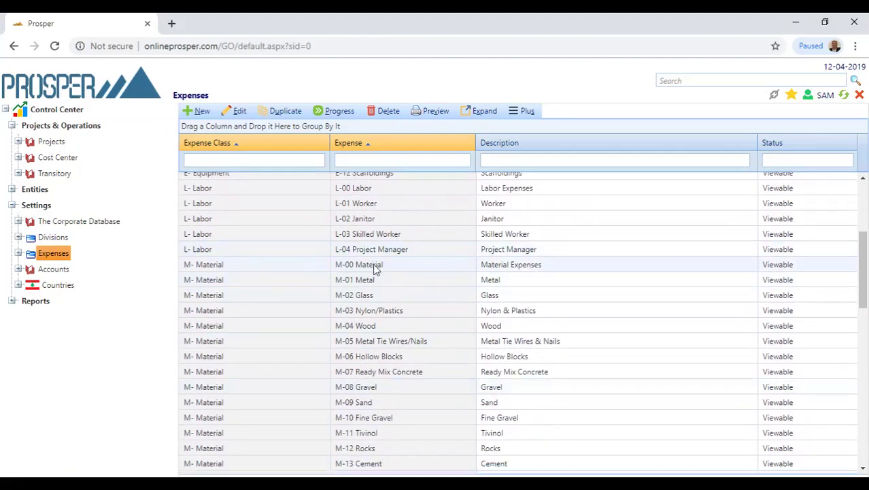
scroll(372, 276, down, 3)
scroll(372, 276, down, 2)
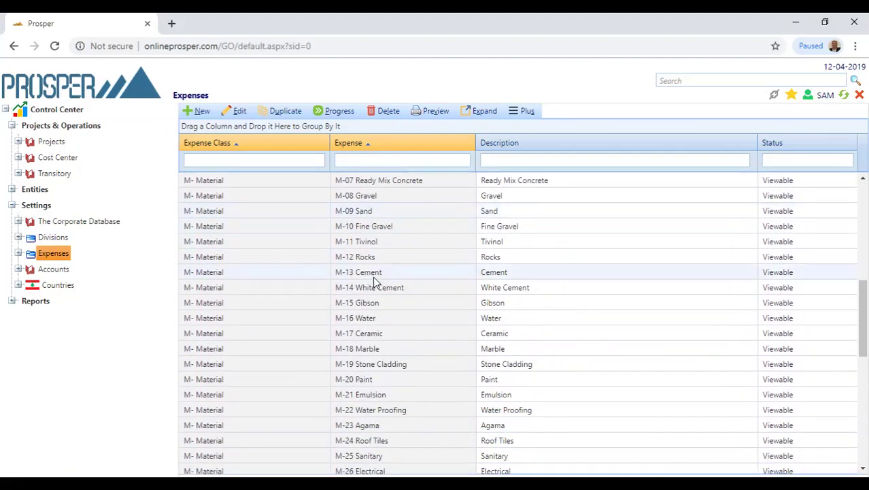
scroll(373, 276, down, 4)
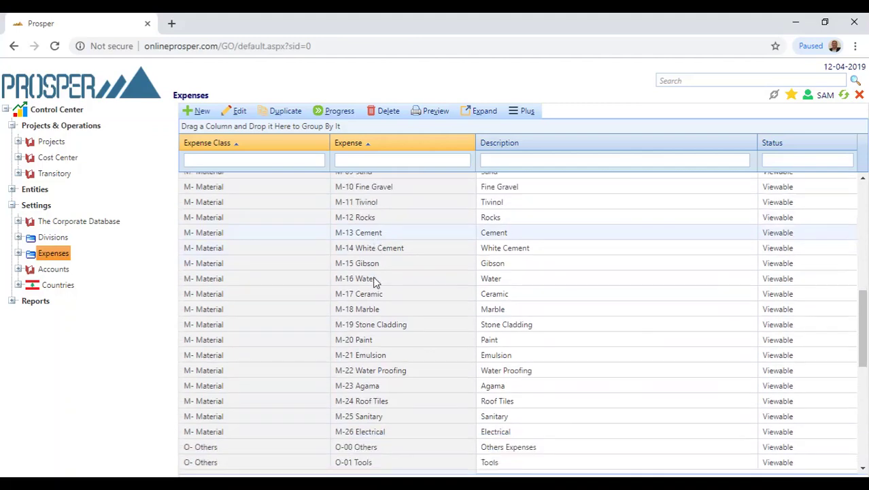
scroll(372, 276, down, 3)
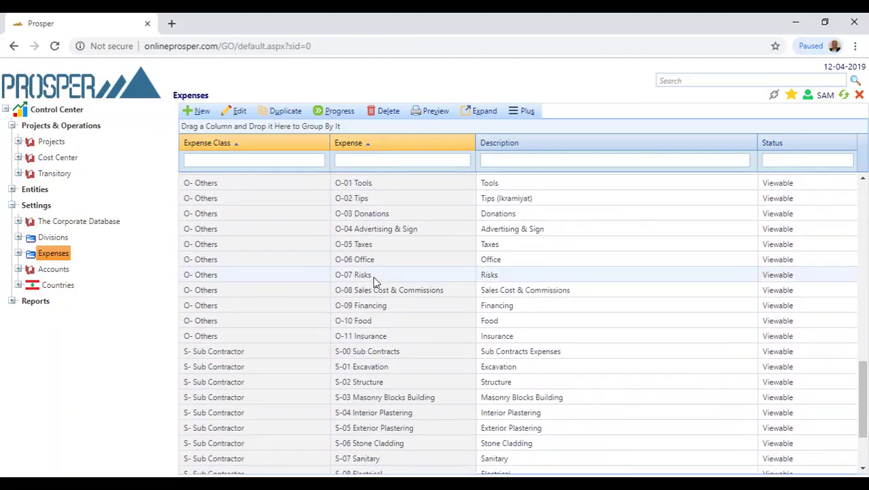
scroll(372, 276, up, 3)
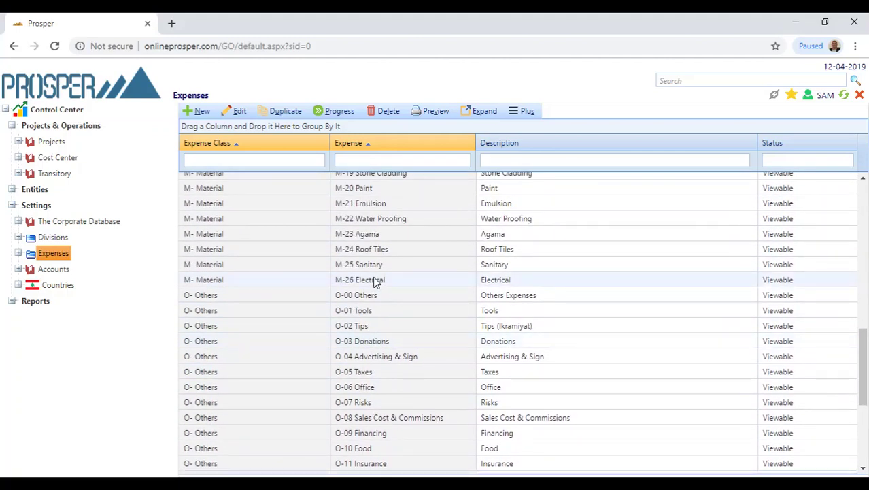
scroll(377, 281, down, 3)
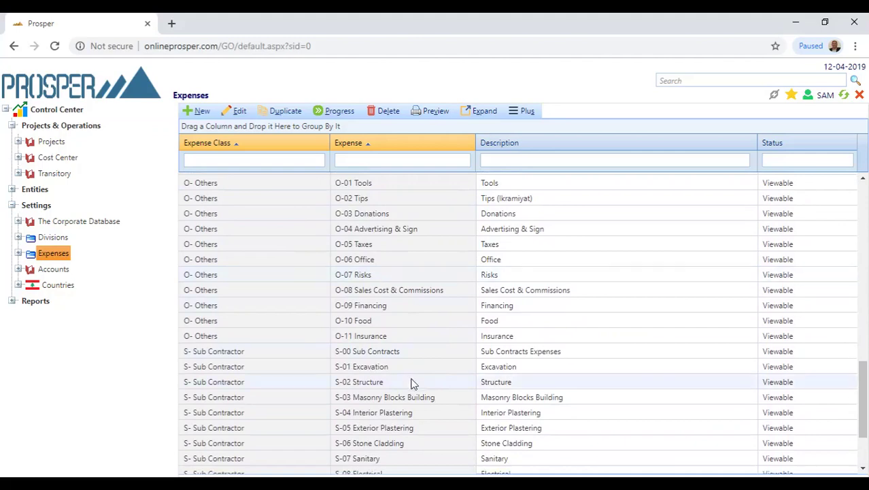
scroll(399, 366, down, 1)
scroll(399, 365, down, 1)
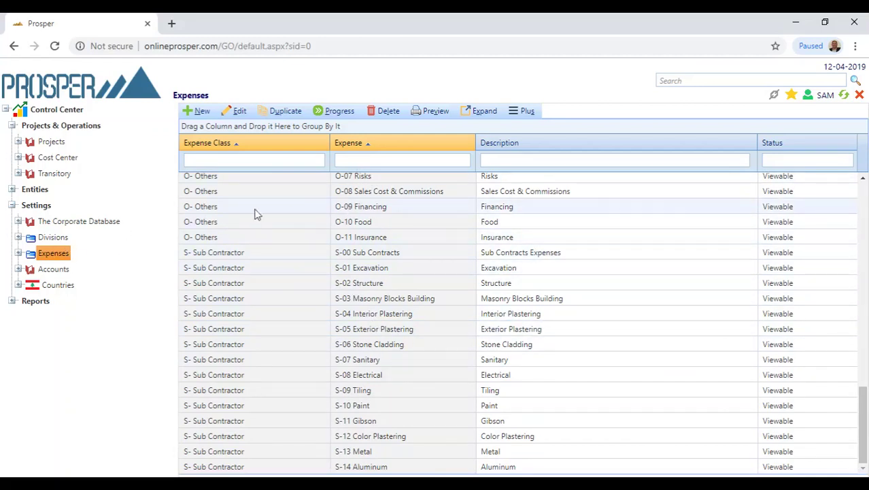
Step: Open the Accounts list to review its bank and cash accounts, and open the Countries list
click(51, 272)
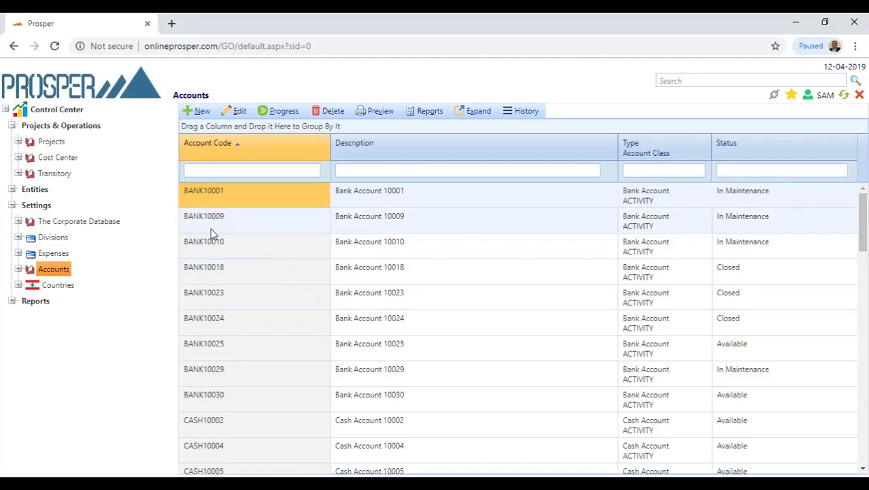
scroll(211, 231, down, 3)
scroll(269, 242, down, 1)
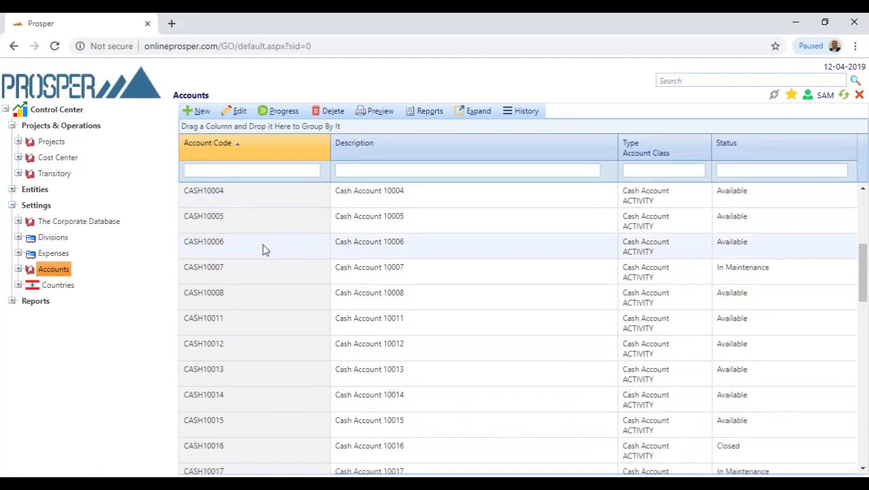
scroll(262, 259, down, 10)
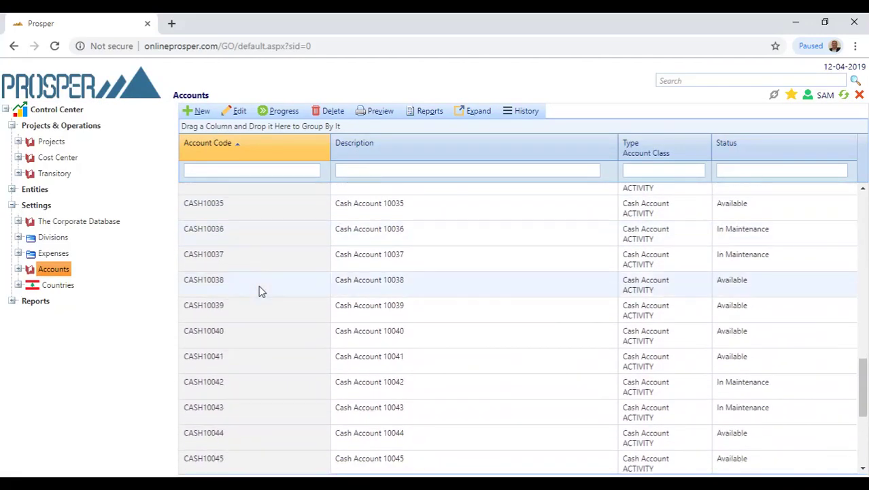
scroll(264, 313, down, 3)
scroll(266, 340, up, 15)
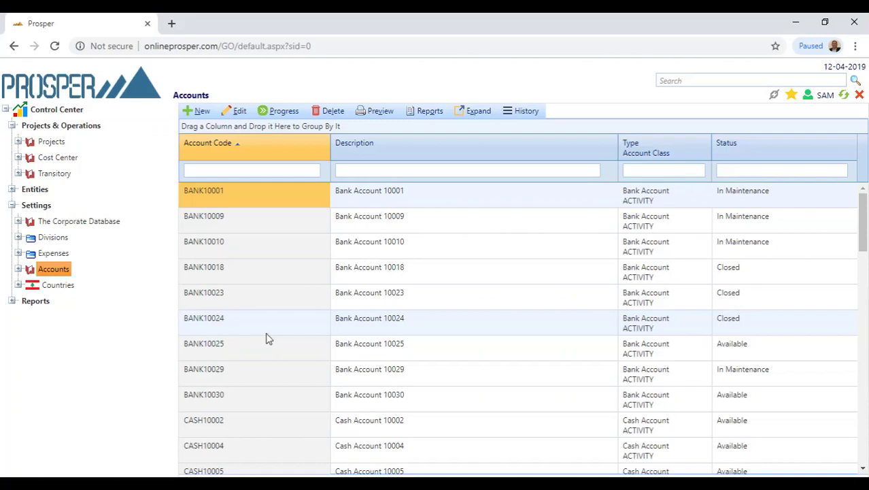
click(70, 291)
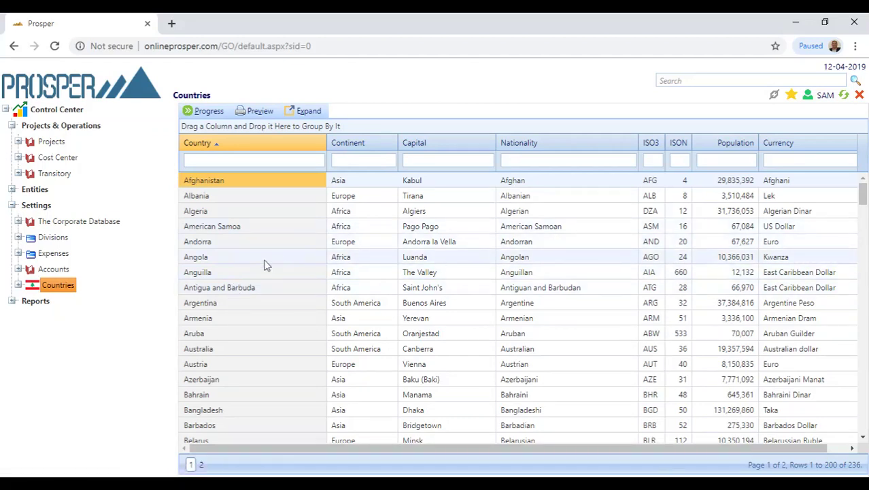
Step: Open the System Reports list under Reports and single out All Projects Cash Flow (LIST), All Projects Customers Units and All Unit Sales
click(12, 301)
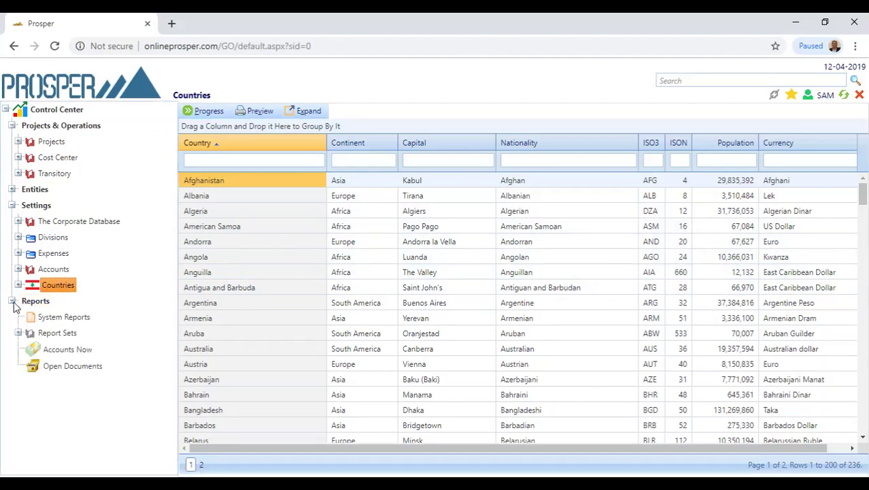
click(58, 320)
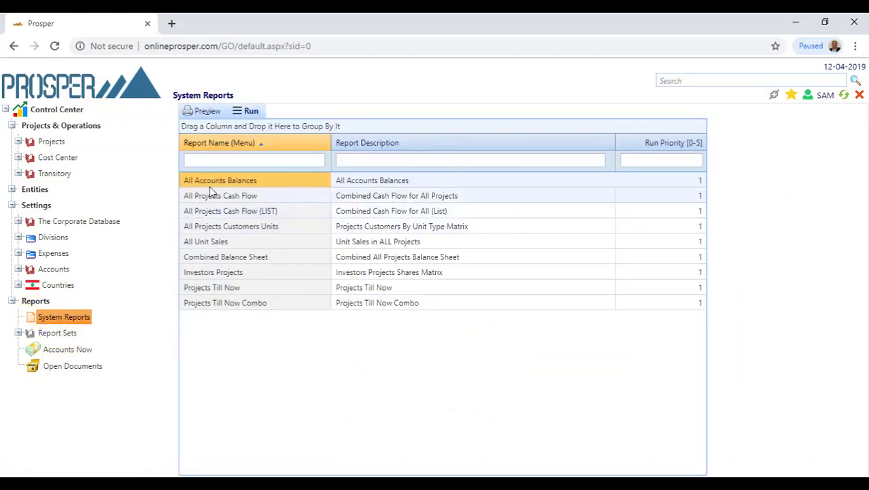
click(243, 213)
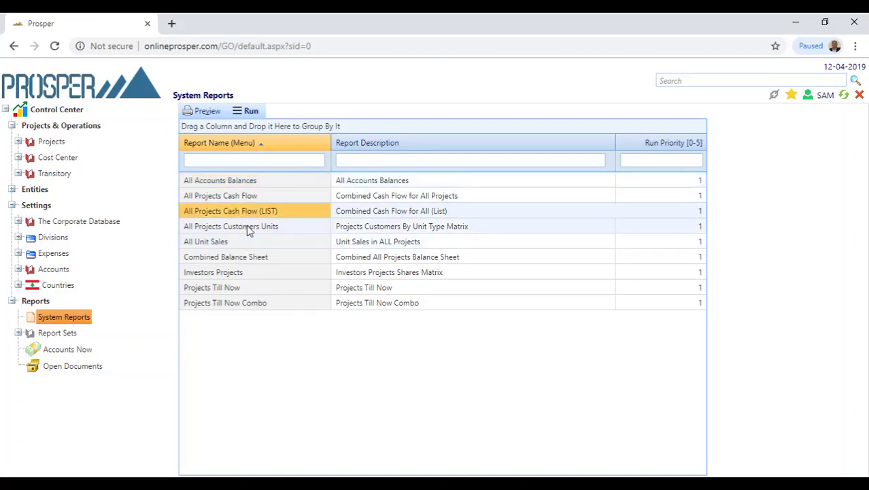
click(251, 229)
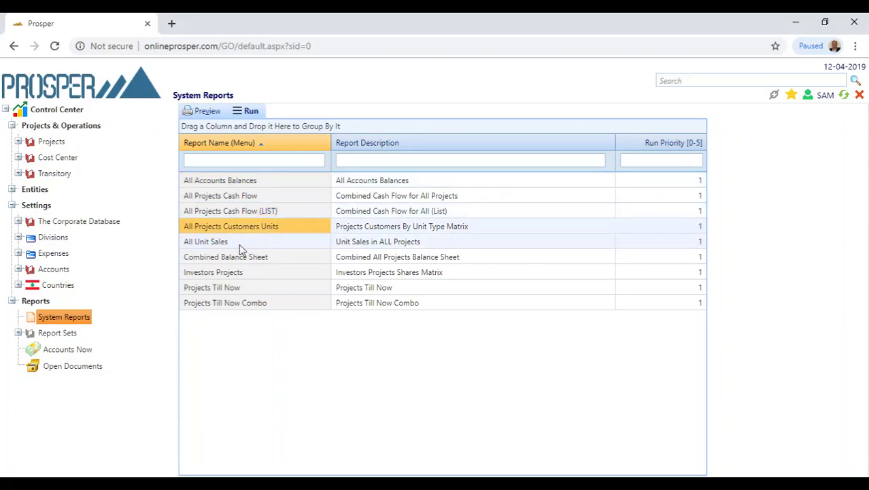
click(239, 243)
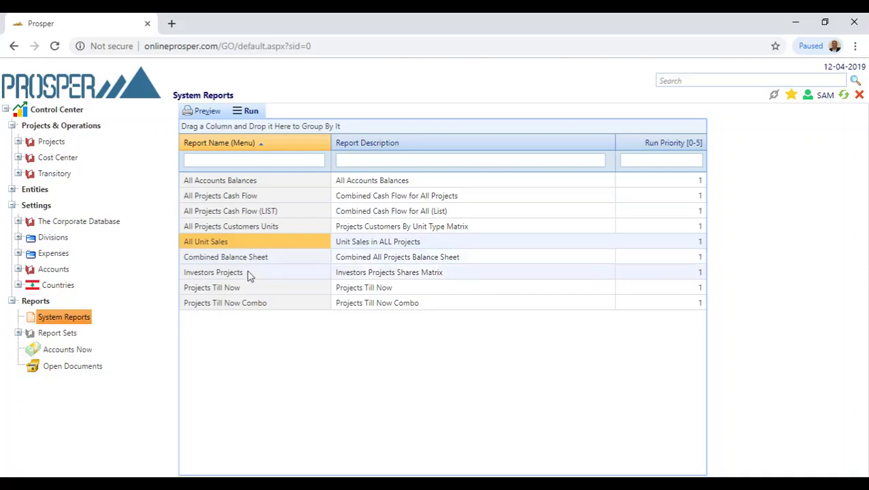
Step: Run the Investors Projects report with .pdf output and open the generated file InvestorsProjects19Apr12.pdf
click(250, 274)
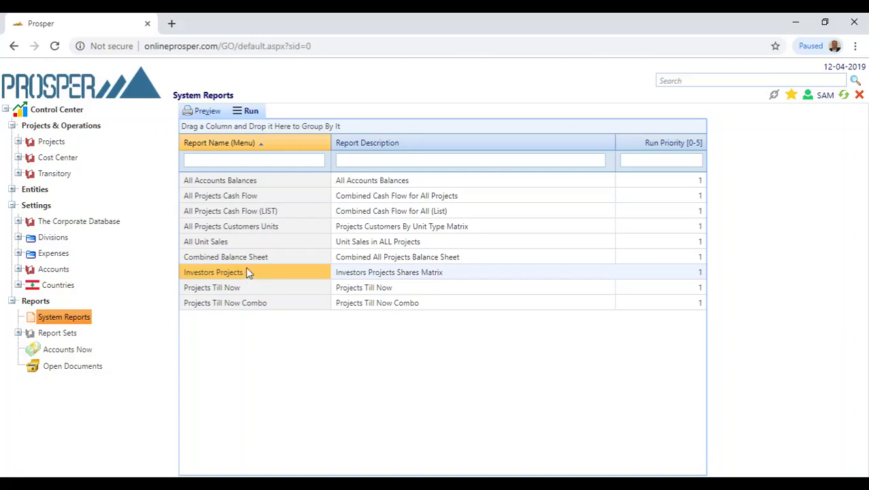
click(246, 111)
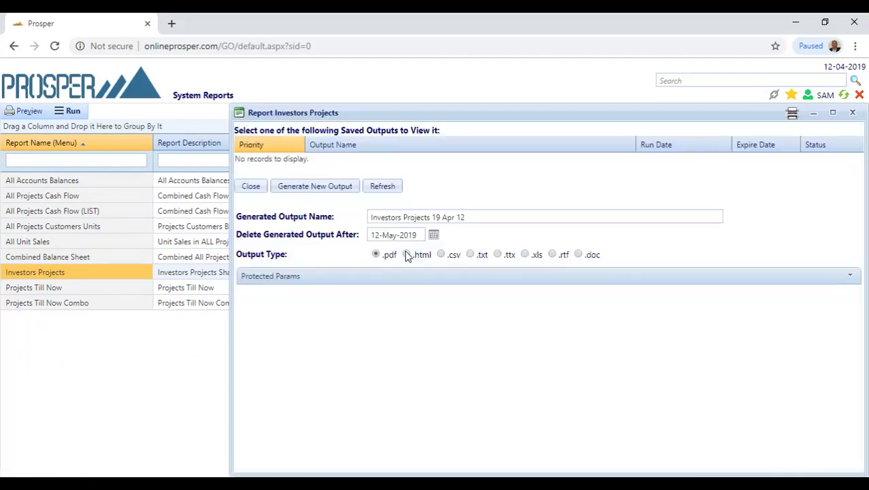
click(317, 187)
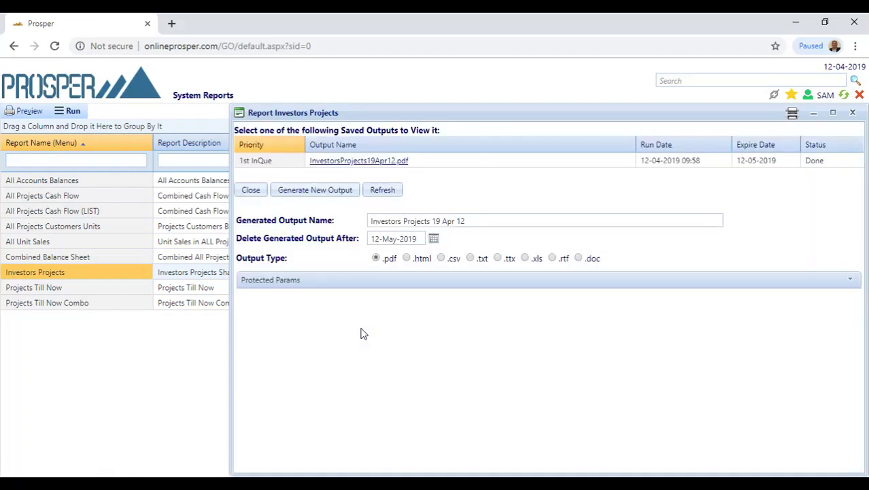
click(354, 163)
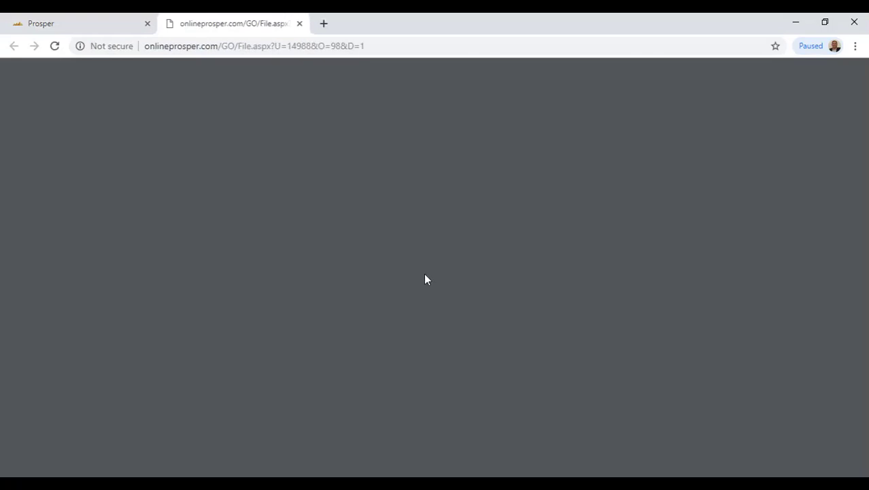